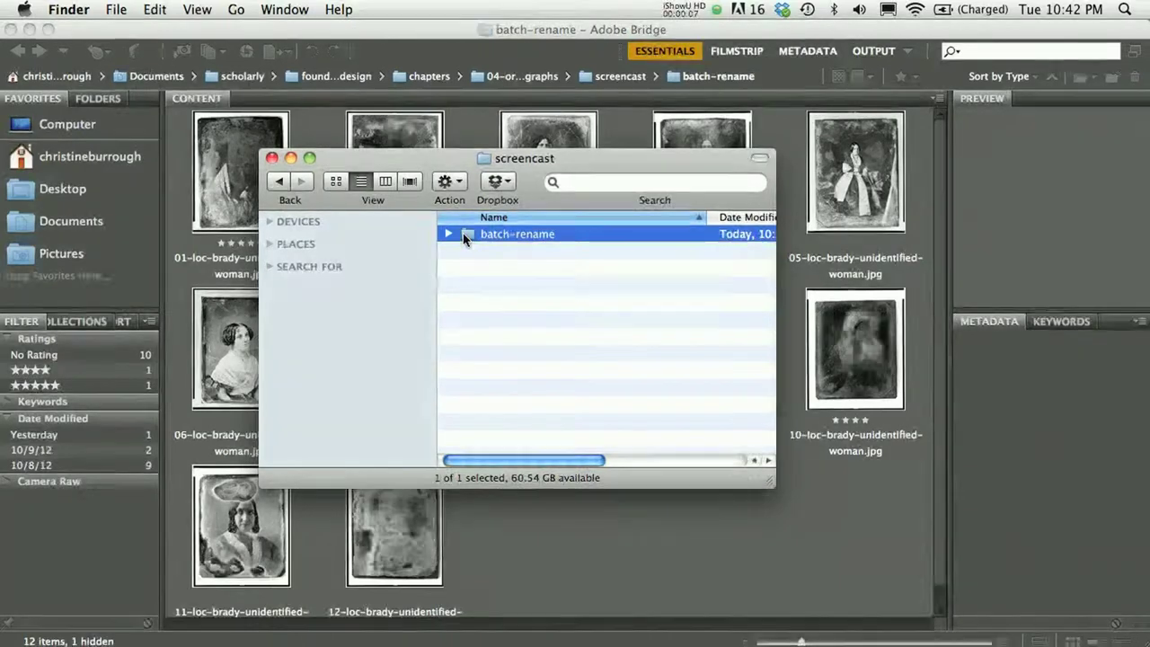
Open the batch-rename folder's twelve portrait photos in Adobe Bridge and close the Finder window.
{"action": "left_click_drag", "start_coordinate": [468, 238], "coordinate": [292, 643]}
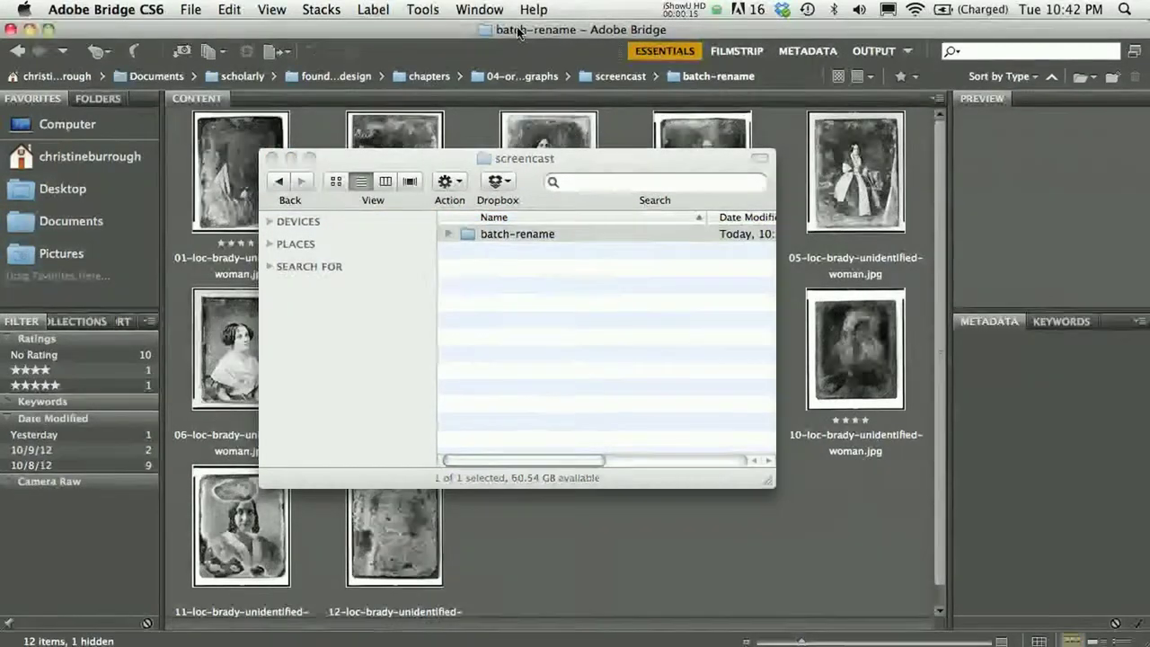
{"action": "left_click_drag", "start_coordinate": [539, 130], "coordinate": [485, 377]}
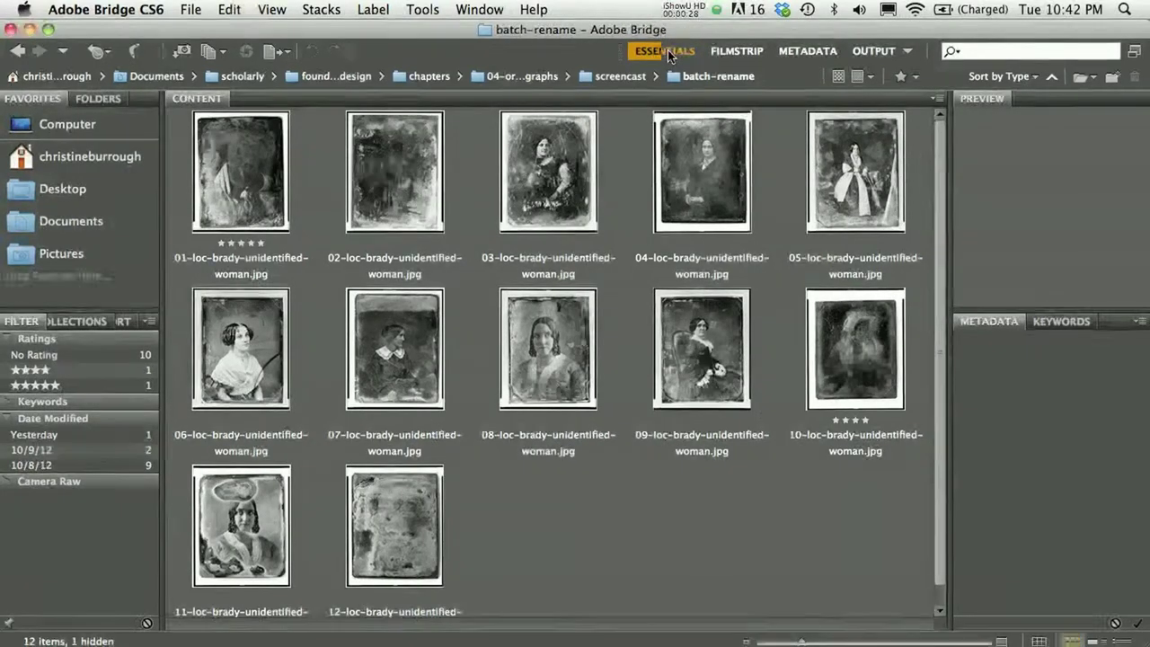
{"action": "mouse_move", "coordinate": [802, 641]}
{"action": "left_mouse_down"}
{"action": "mouse_move", "coordinate": [862, 641]}
{"action": "mouse_move", "coordinate": [794, 643]}
{"action": "mouse_move", "coordinate": [806, 642]}
{"action": "left_mouse_up"}
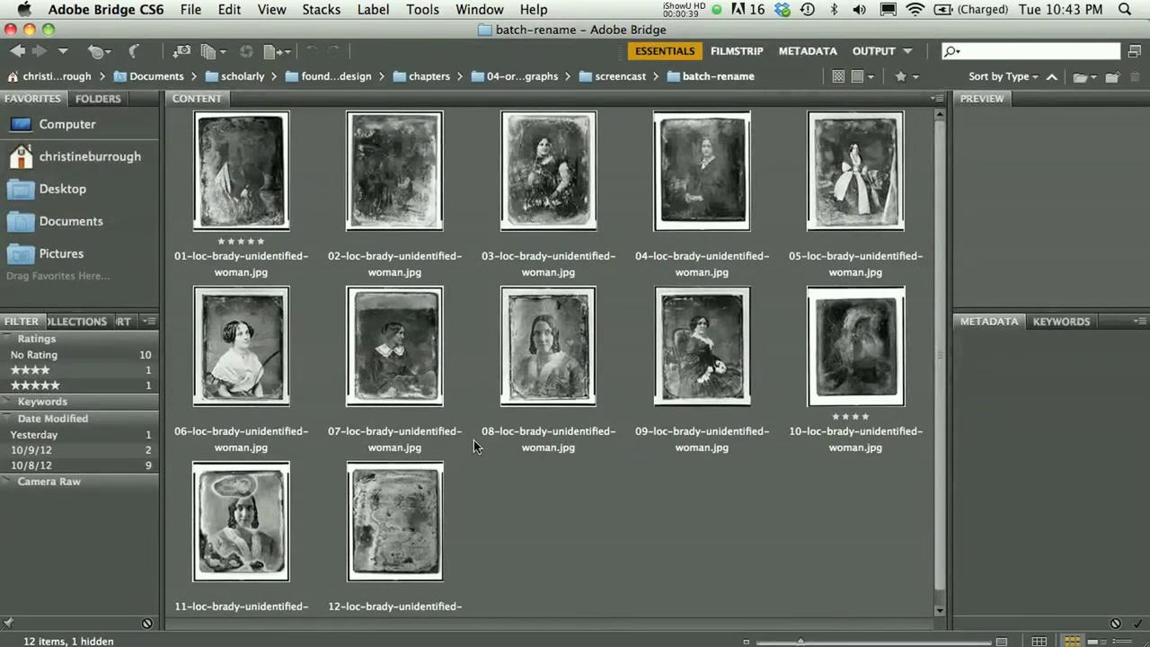
Select all twelve photos, then deselect 02, 04, 06, 08, 10 and 12.
{"action": "key", "text": "super+a"}
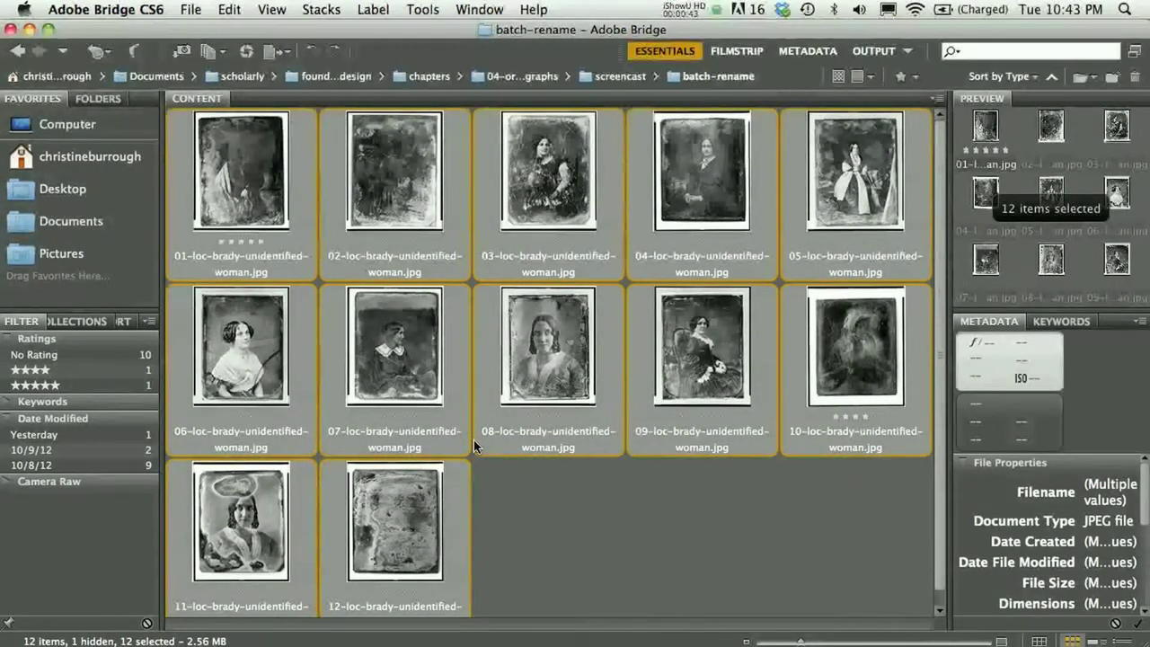
{"action": "left_click", "coordinate": [378, 195], "text": "super"}
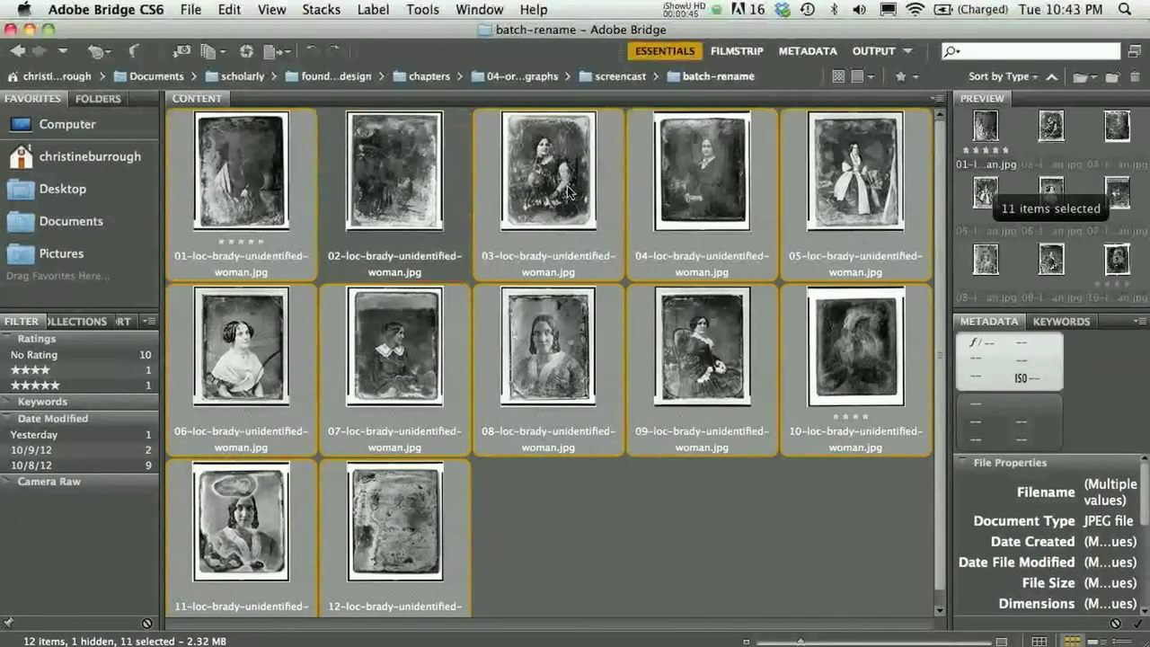
{"action": "left_click", "coordinate": [680, 201], "text": "super"}
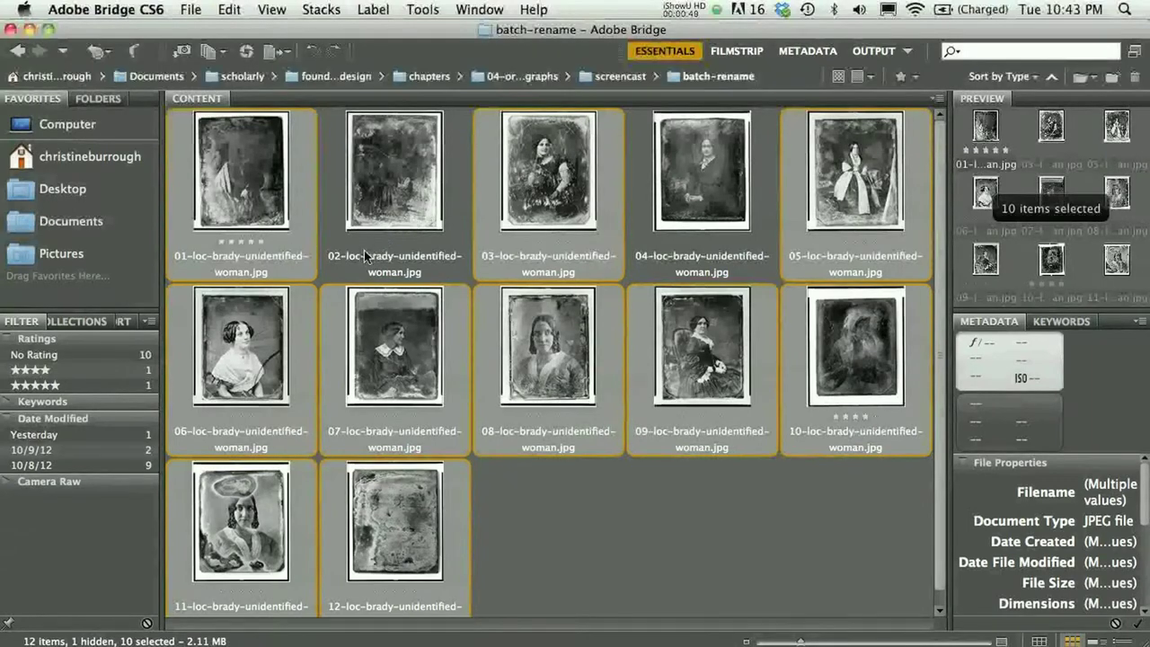
{"action": "left_click", "coordinate": [238, 376], "text": "super"}
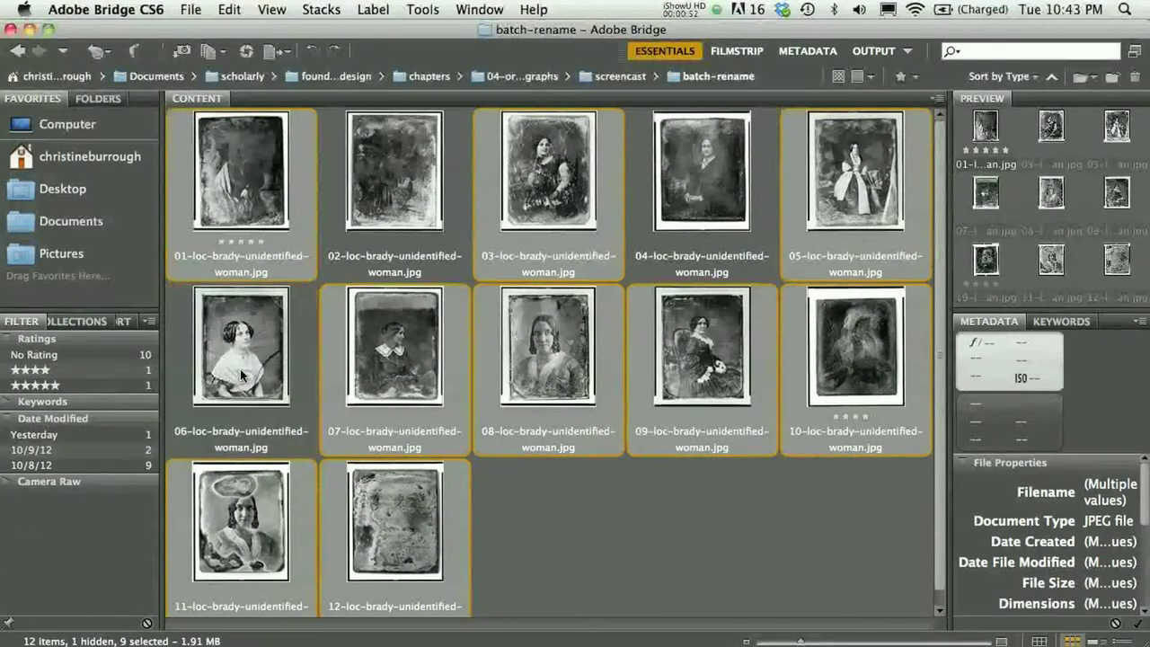
{"action": "left_click", "coordinate": [551, 363], "text": "super"}
{"action": "left_click", "coordinate": [831, 356], "text": "super"}
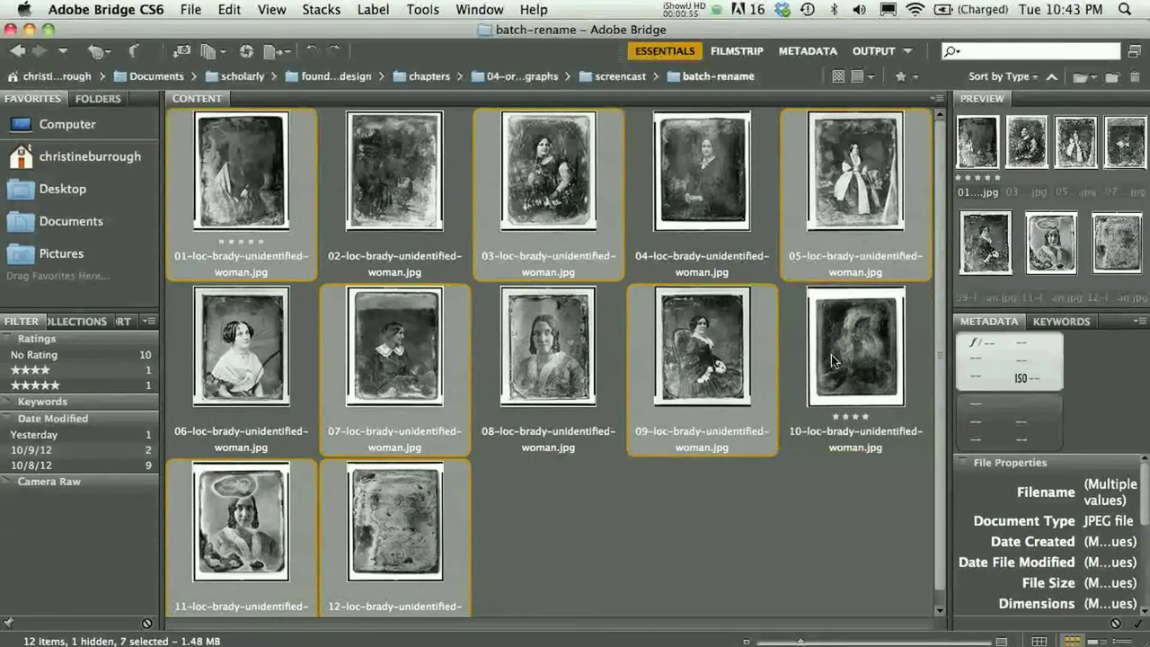
{"action": "left_click", "coordinate": [383, 504], "text": "super"}
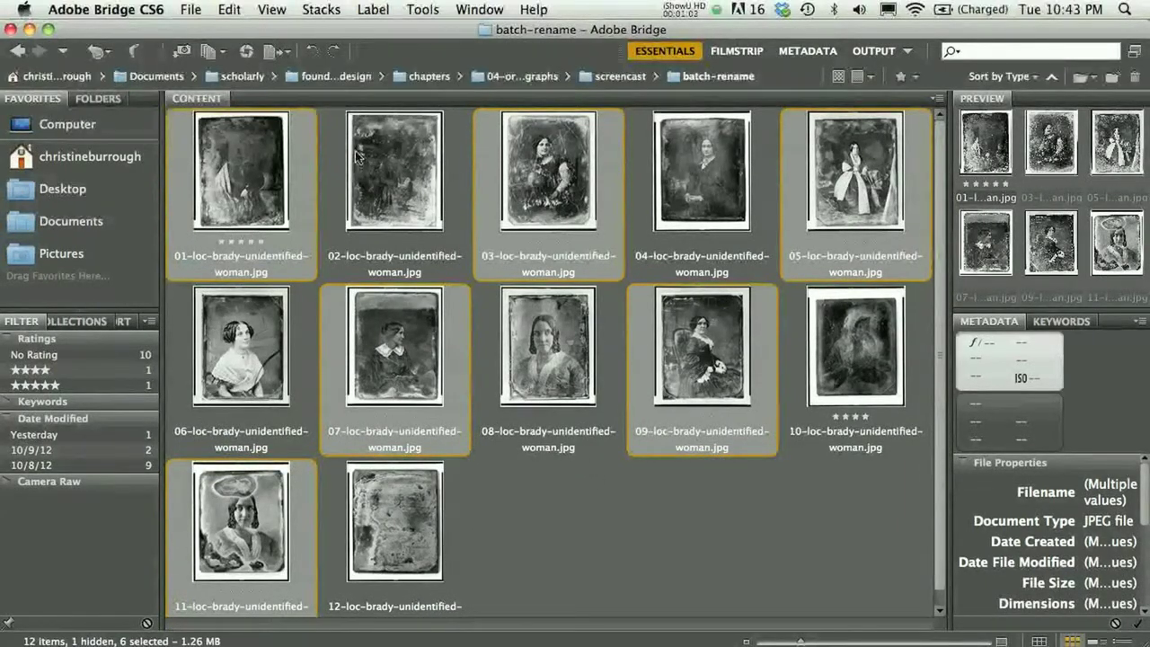
{"action": "left_click", "coordinate": [592, 497]}
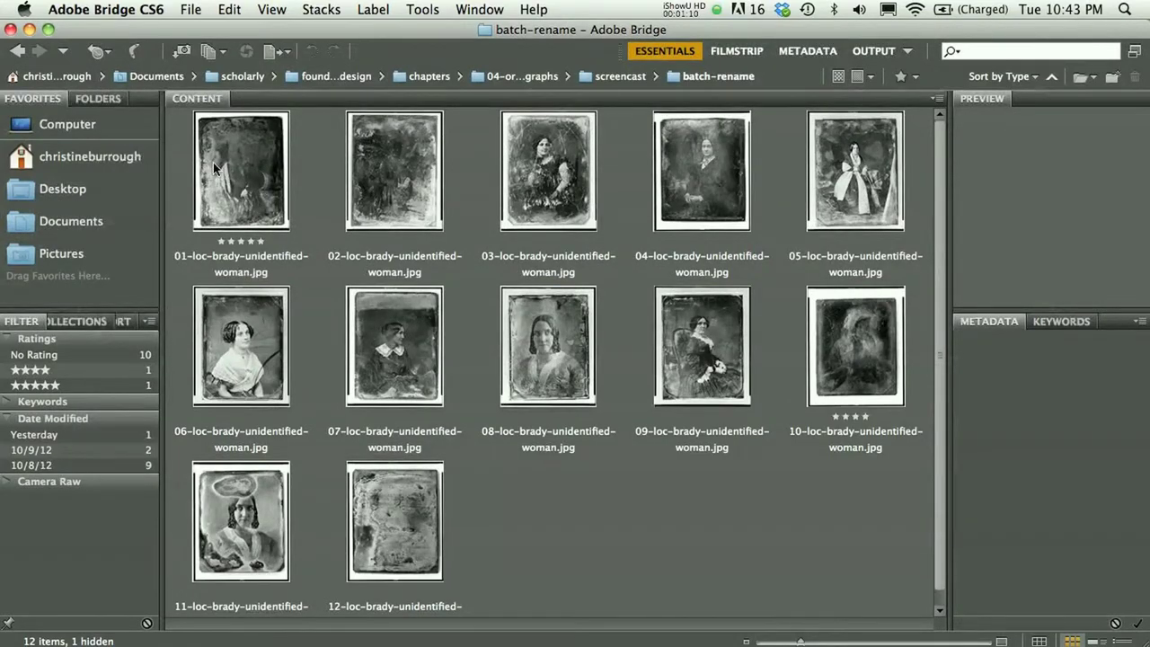
{"action": "left_click", "coordinate": [239, 175]}
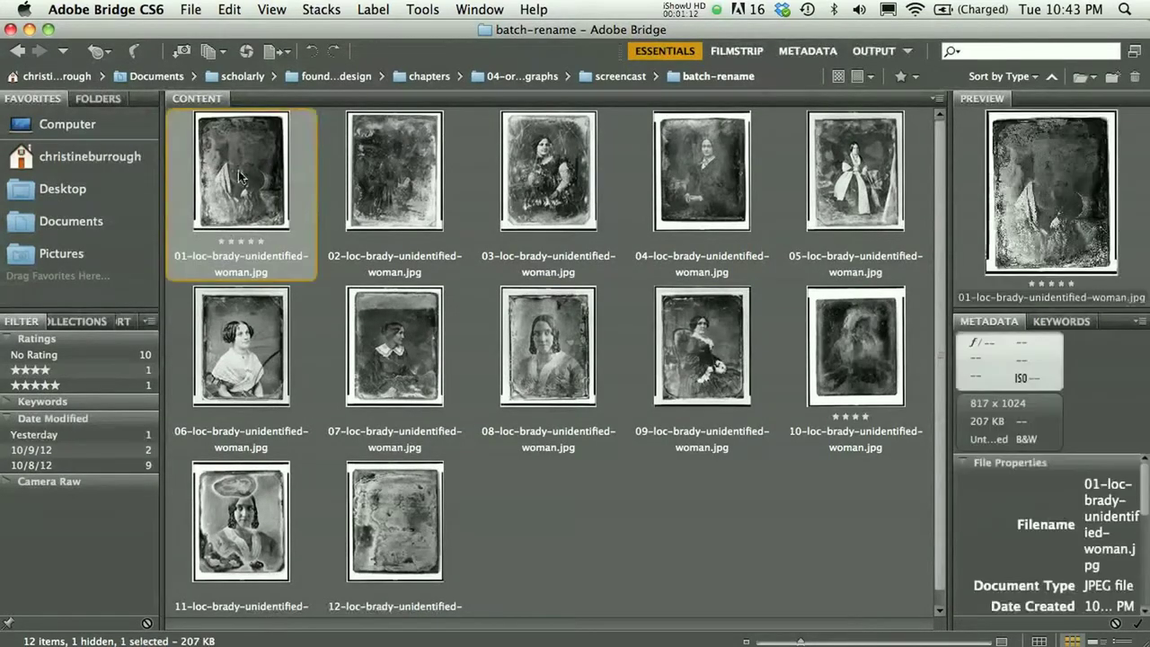
{"action": "left_click", "coordinate": [564, 191], "text": "super"}
{"action": "left_click", "coordinate": [852, 195], "text": "super"}
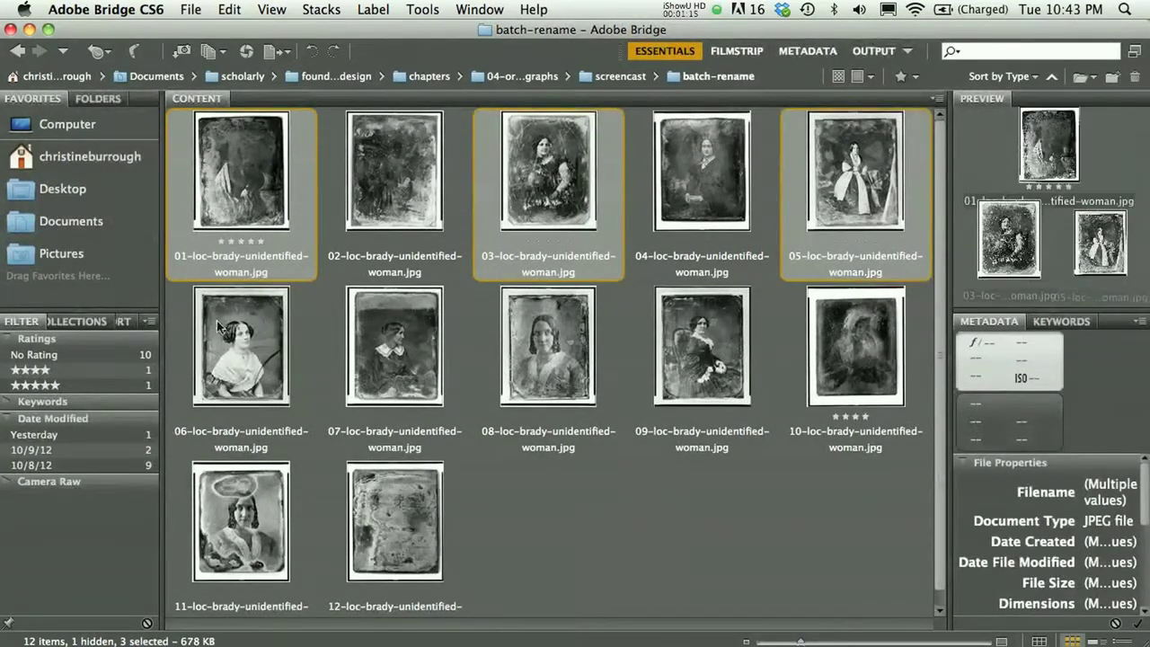
{"action": "left_click", "coordinate": [402, 351], "text": "super"}
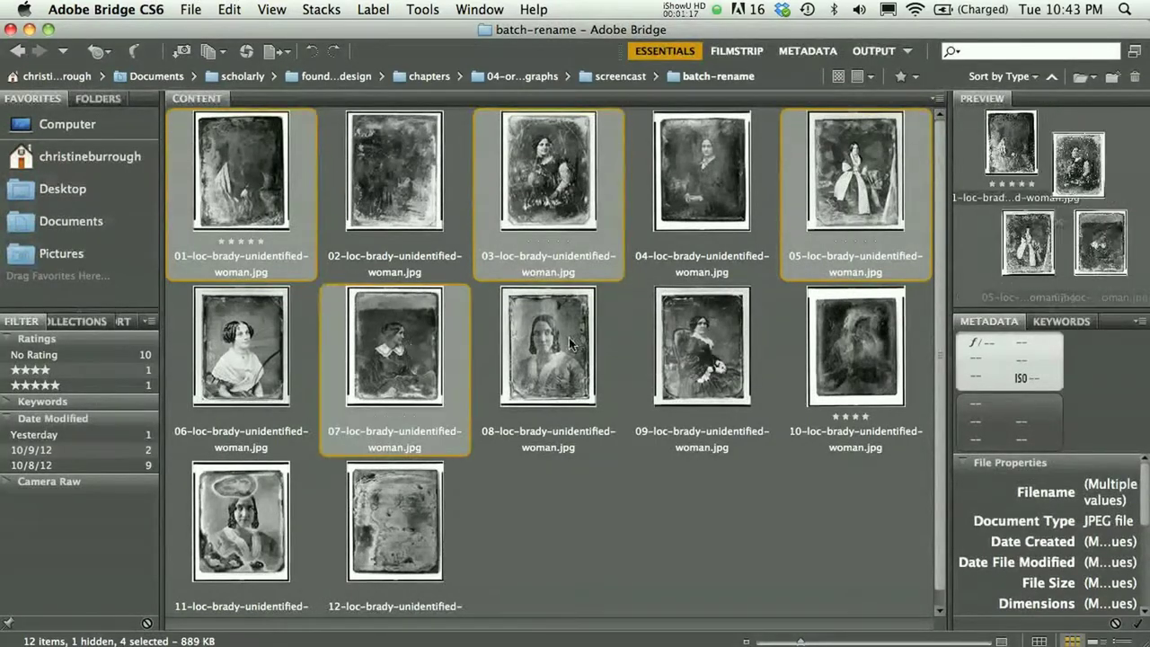
{"action": "left_click", "coordinate": [718, 355], "text": "super"}
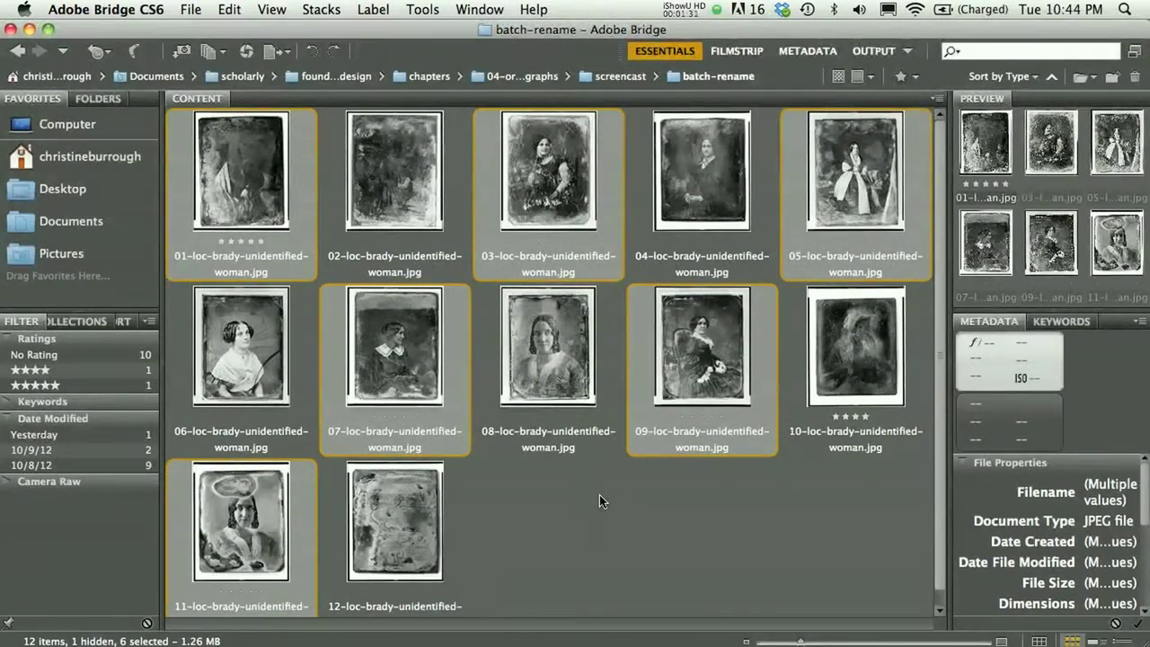
{"action": "left_click", "coordinate": [419, 9]}
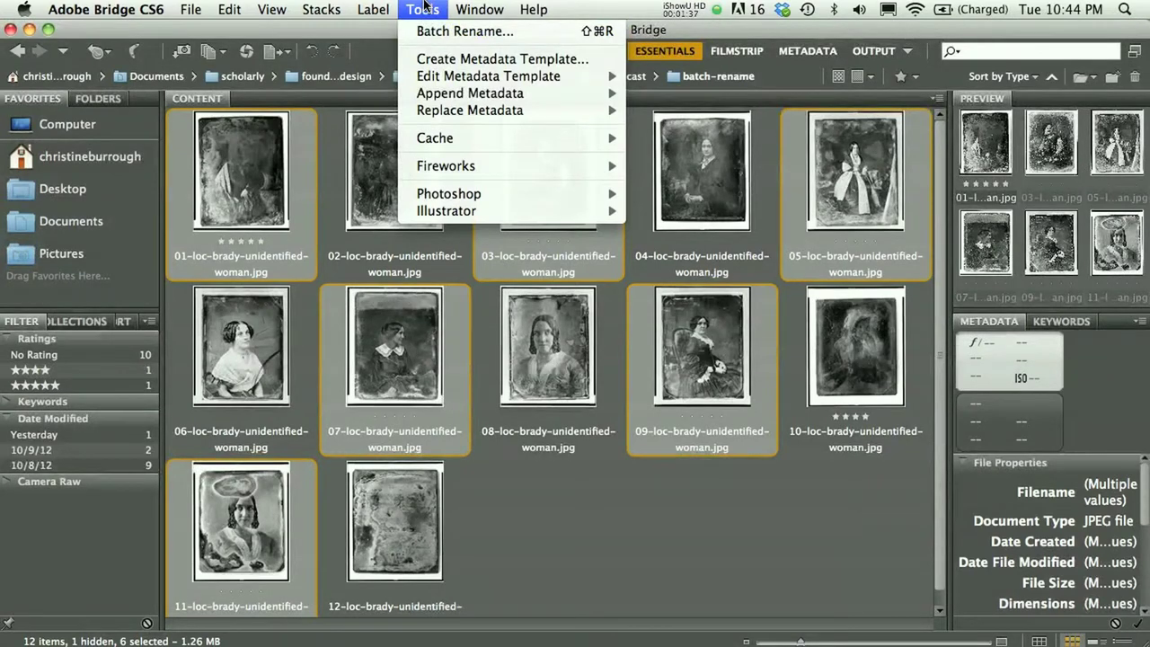
Open the Batch Rename dialog from the Tools menu and move it fully into view.
{"action": "left_click", "coordinate": [422, 9]}
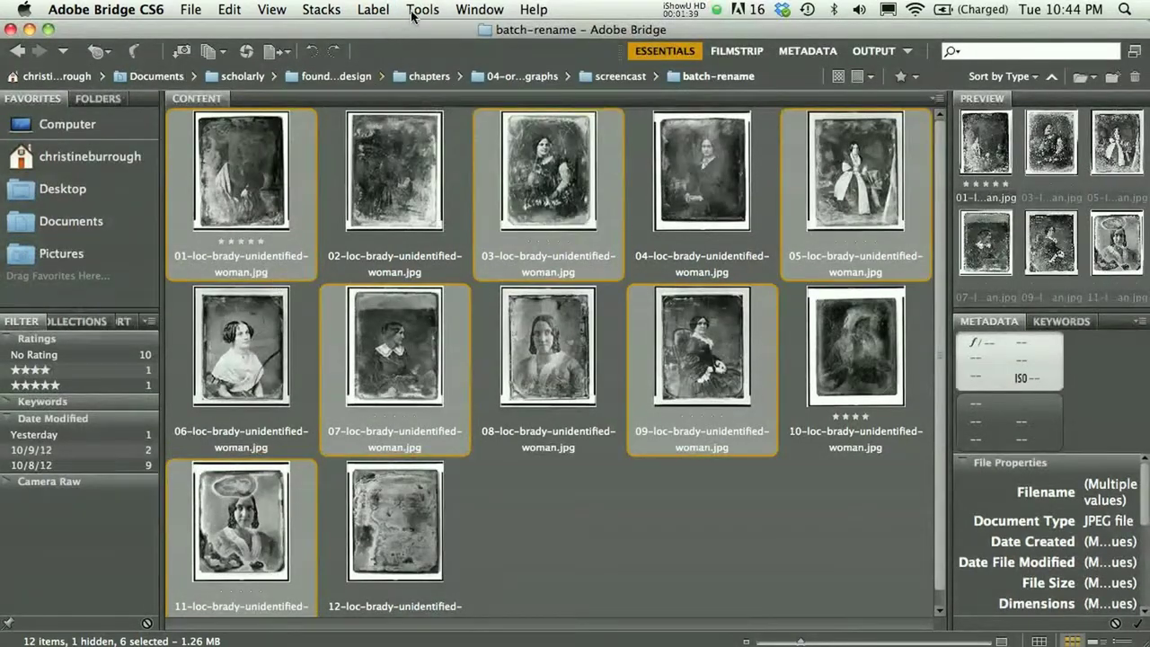
{"action": "left_click", "coordinate": [421, 9]}
{"action": "left_click", "coordinate": [422, 30]}
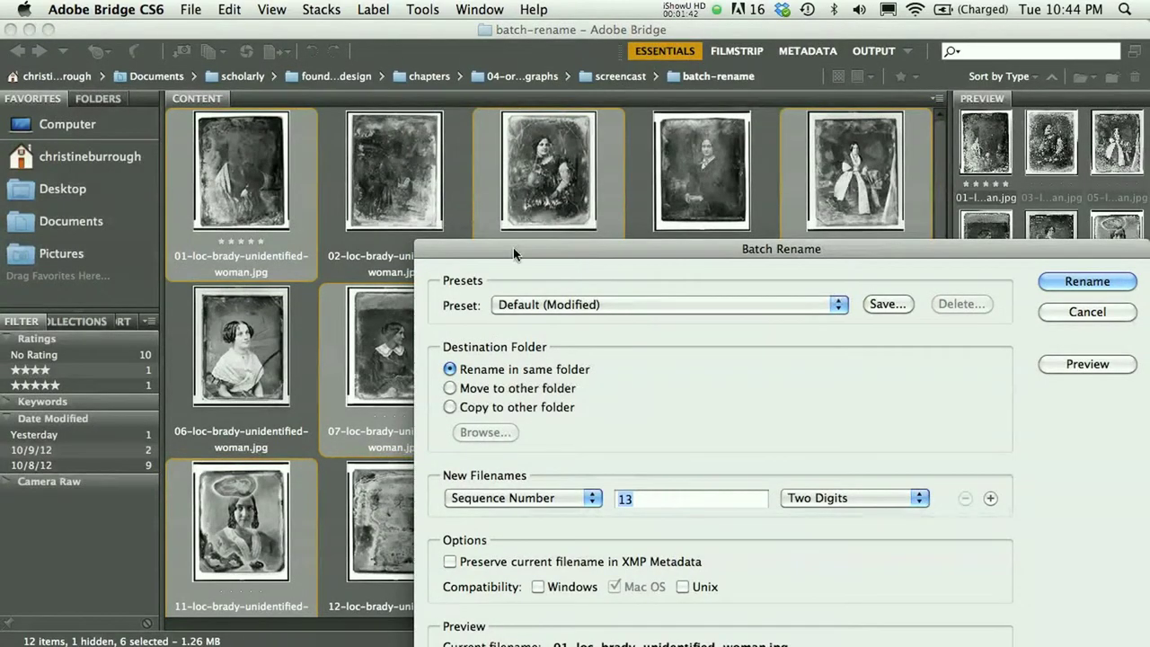
{"action": "left_click_drag", "start_coordinate": [513, 249], "coordinate": [280, 58]}
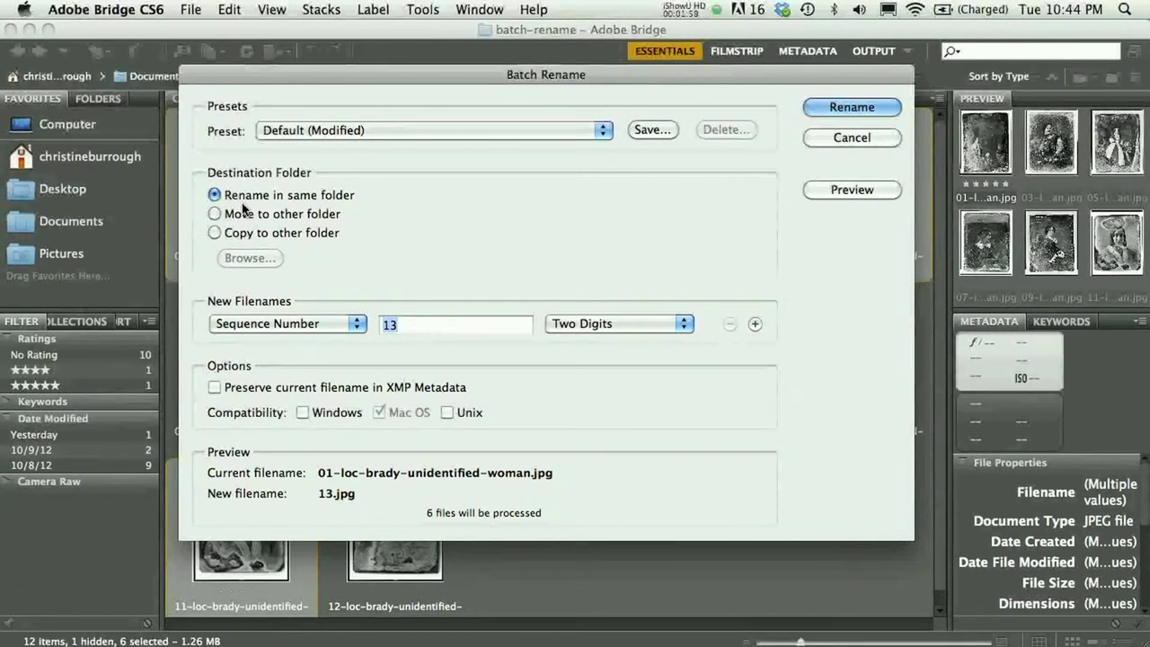
{"action": "left_click", "coordinate": [214, 234]}
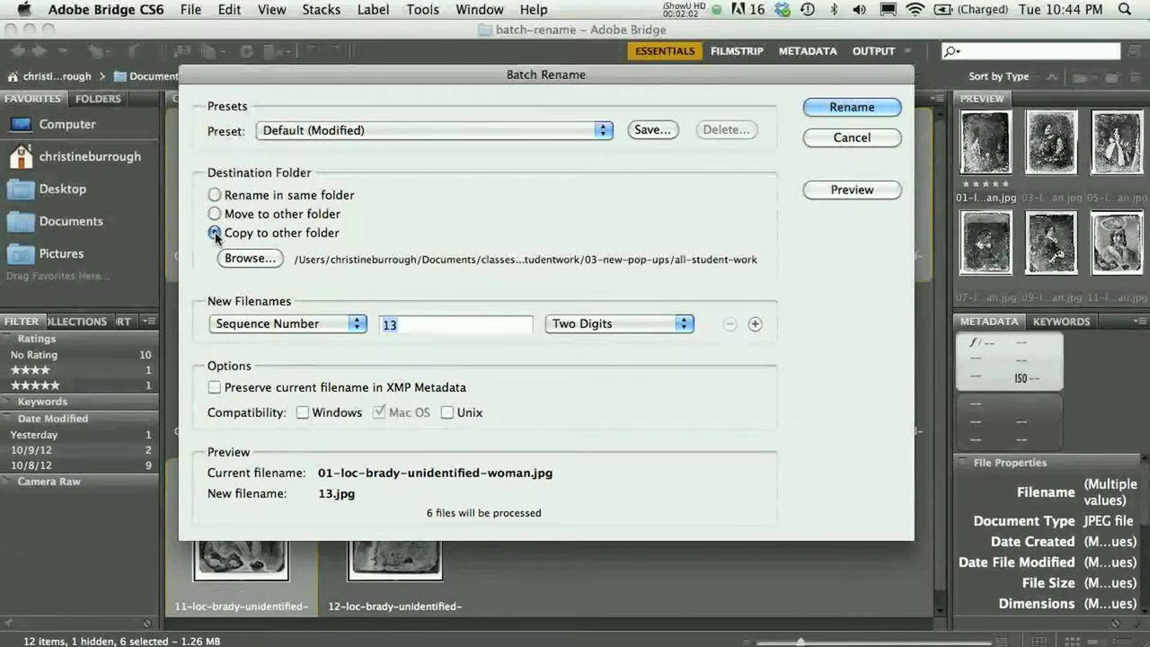
{"action": "left_click", "coordinate": [215, 196]}
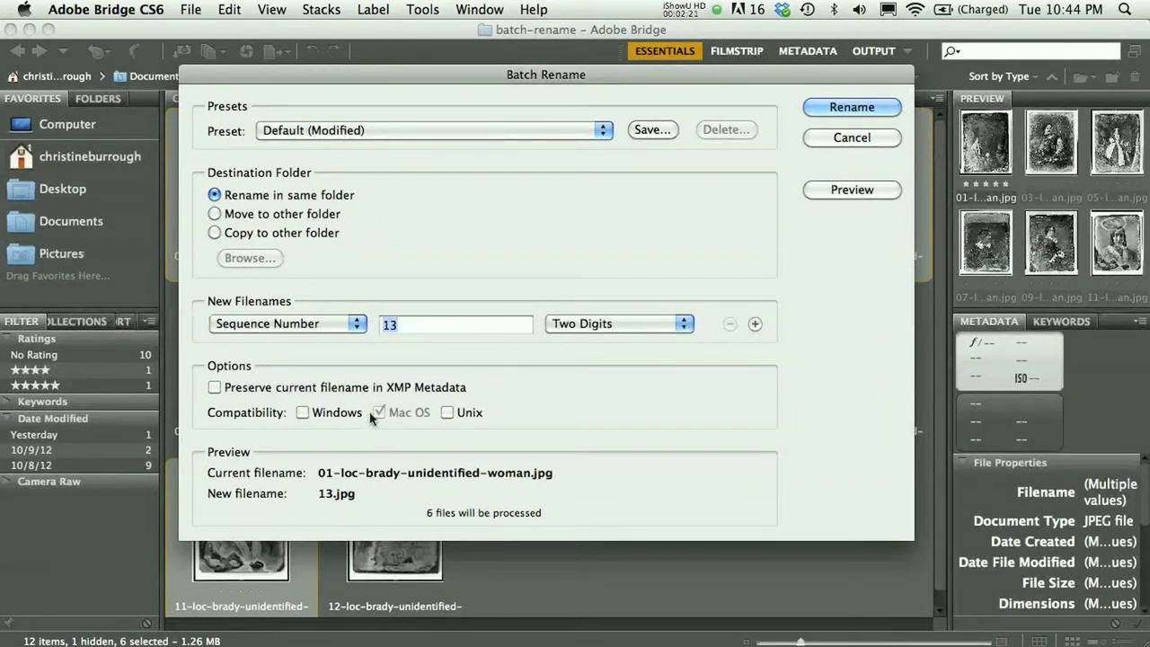
{"action": "left_click", "coordinate": [346, 325]}
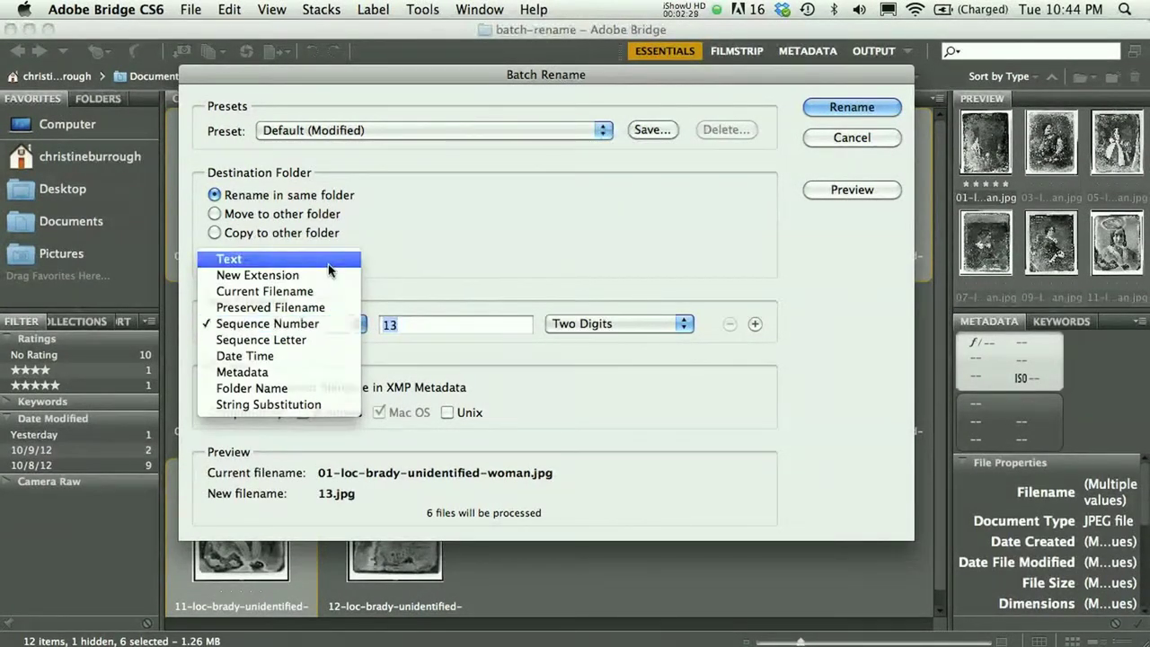
Set the first name part to the text 'xtine' and add a second name part.
{"action": "left_click", "coordinate": [426, 324]}
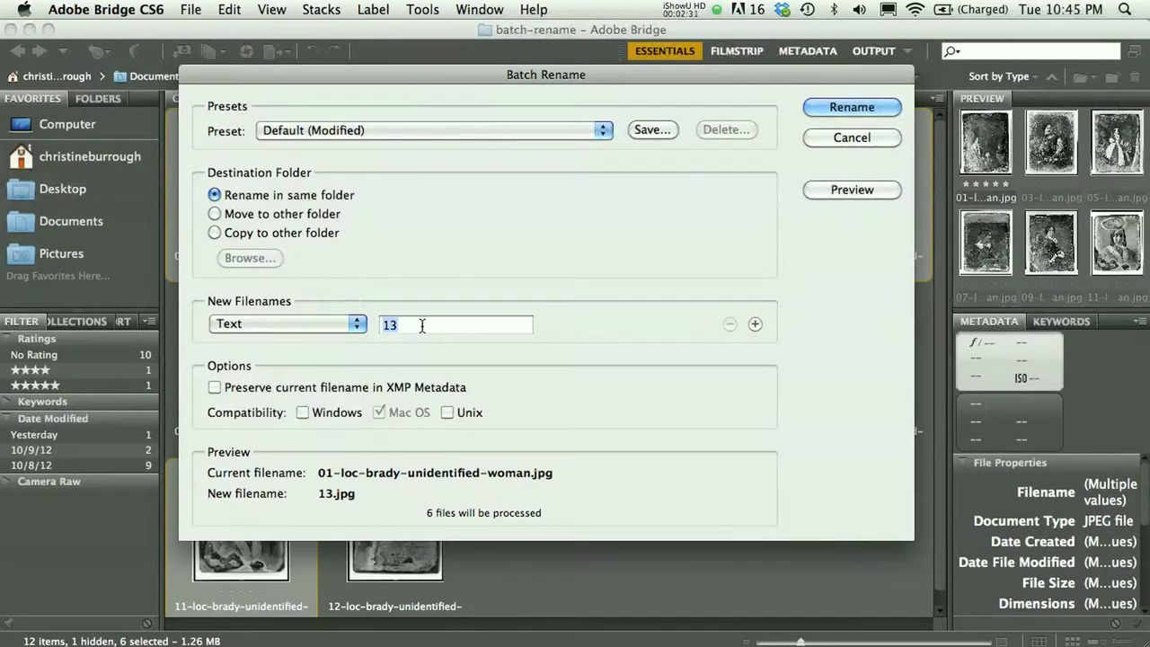
{"action": "type", "text": "xtine"}
{"action": "left_click", "coordinate": [754, 324]}
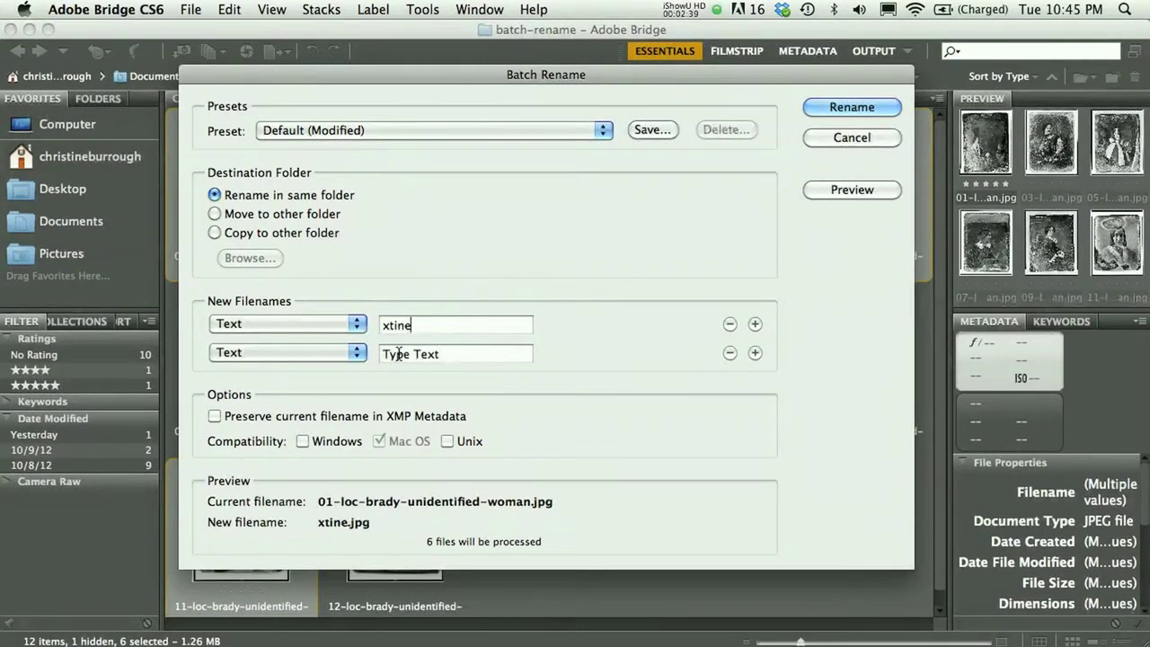
{"action": "left_click", "coordinate": [345, 358]}
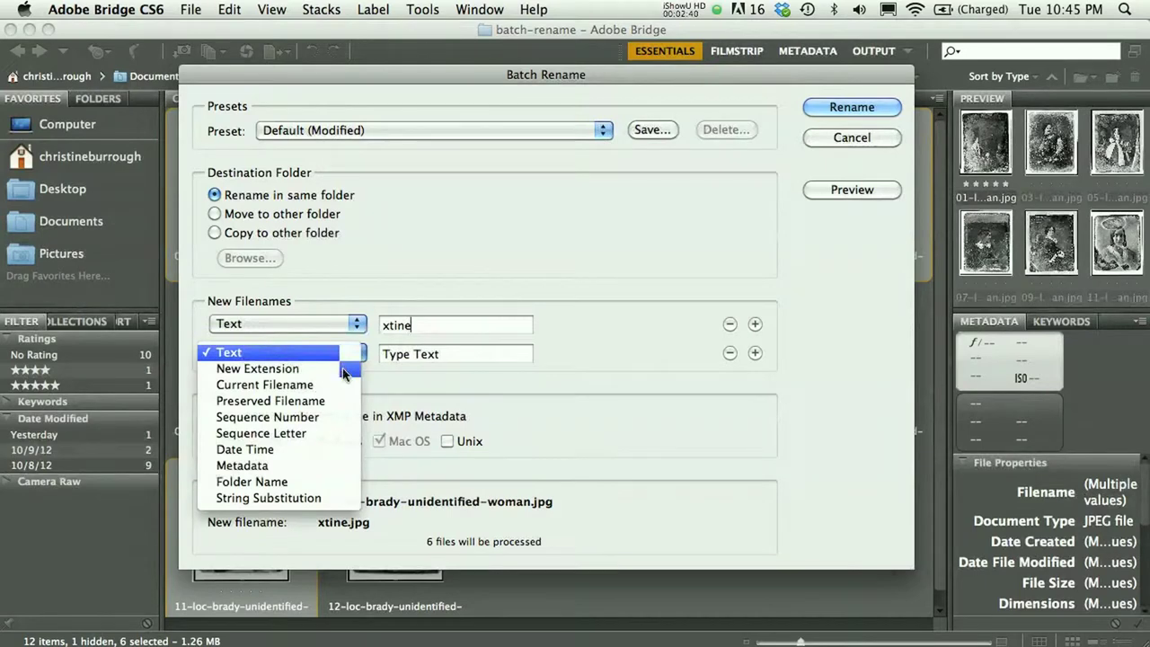
Make the second name part a two-digit sequence number starting at 1, then add a third part.
{"action": "left_click", "coordinate": [326, 416]}
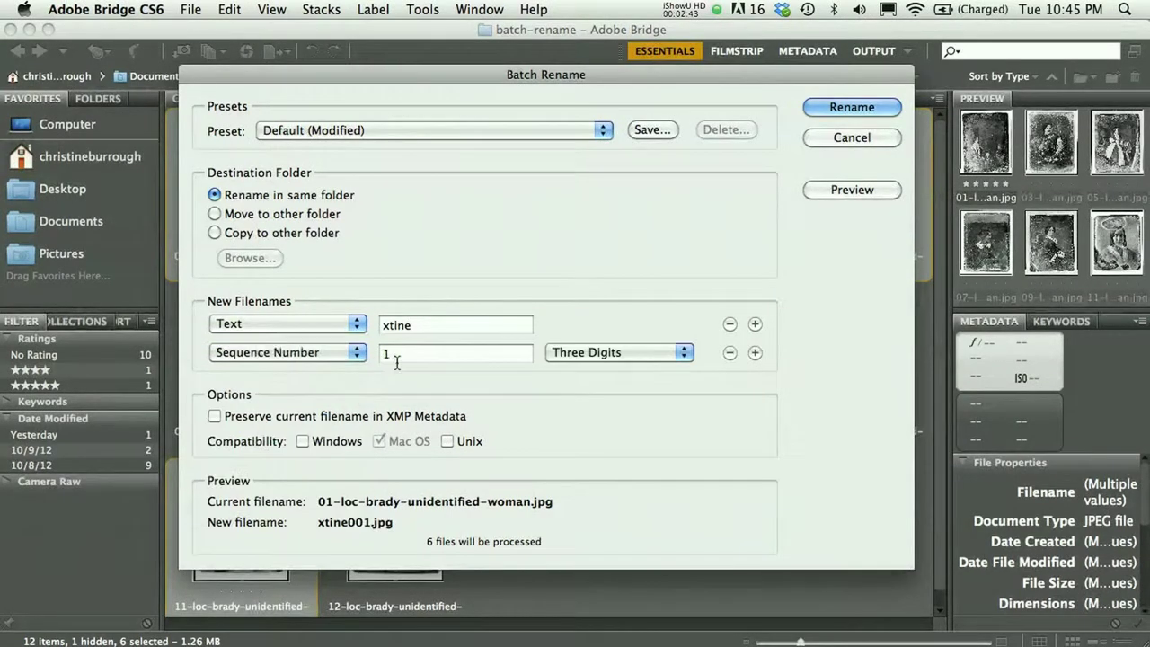
{"action": "left_click", "coordinate": [585, 350]}
{"action": "left_click", "coordinate": [585, 340]}
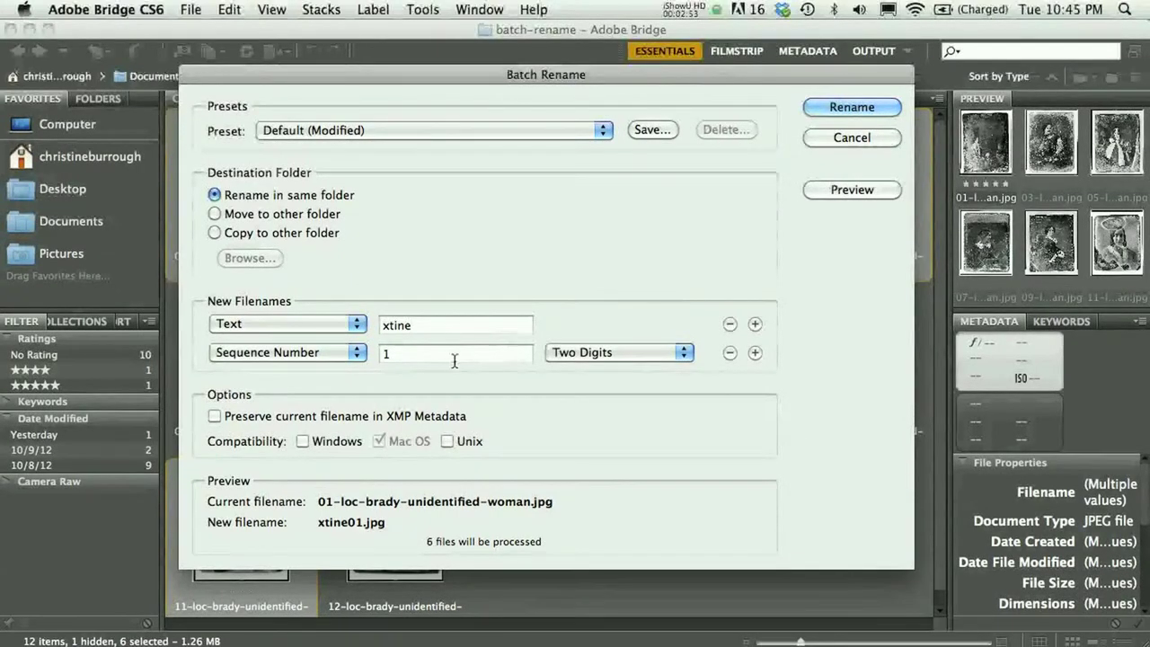
{"action": "left_click", "coordinate": [755, 353]}
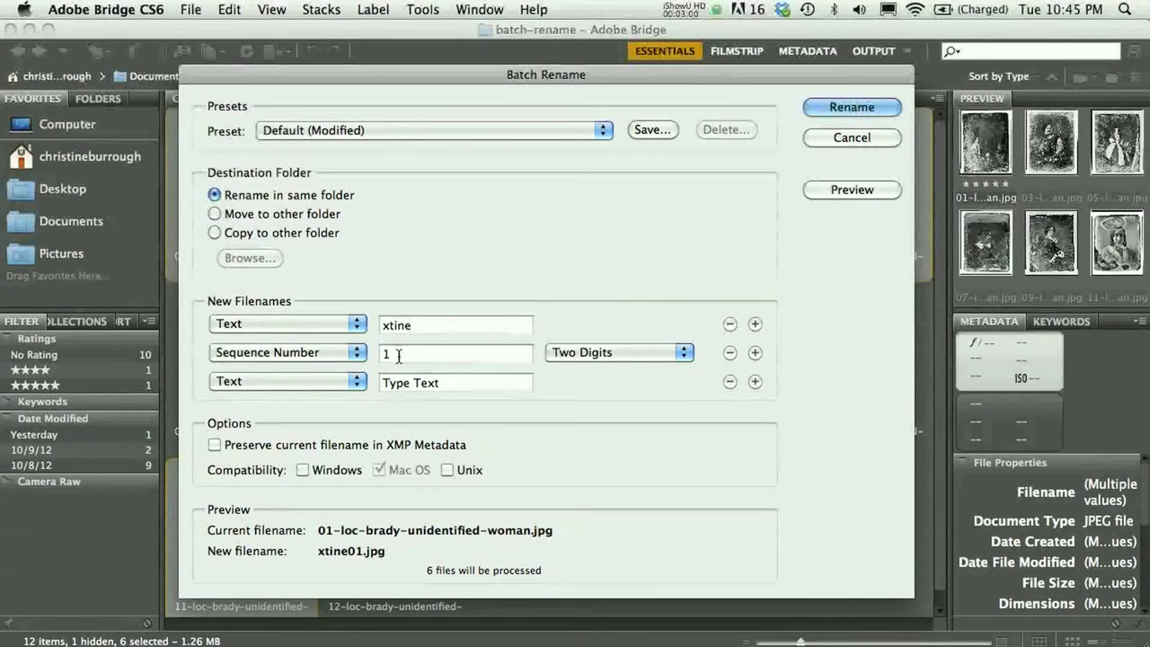
Set the third name part to the text 'mods'.
{"action": "left_click", "coordinate": [335, 386]}
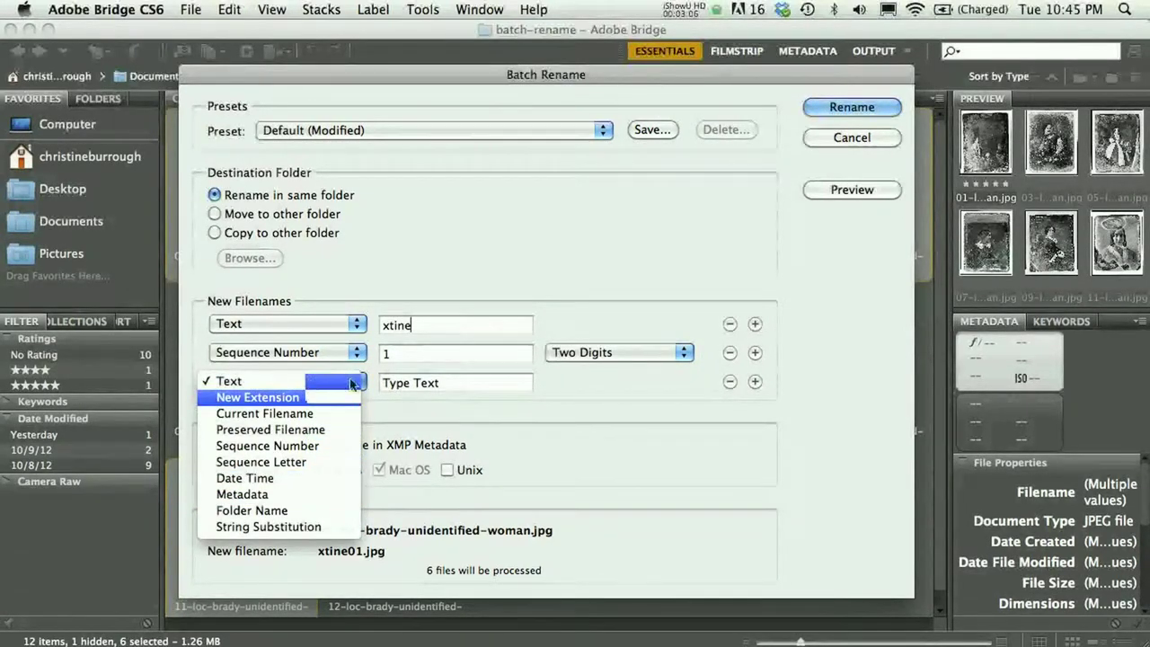
{"action": "left_click", "coordinate": [424, 383]}
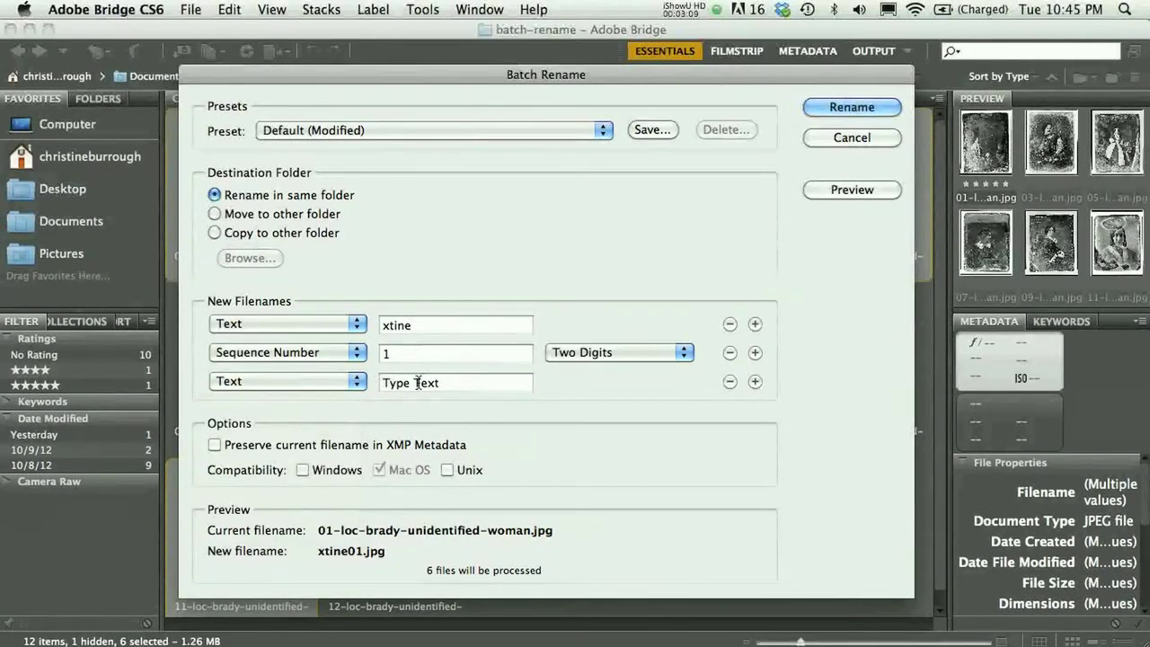
{"action": "left_click", "coordinate": [449, 385]}
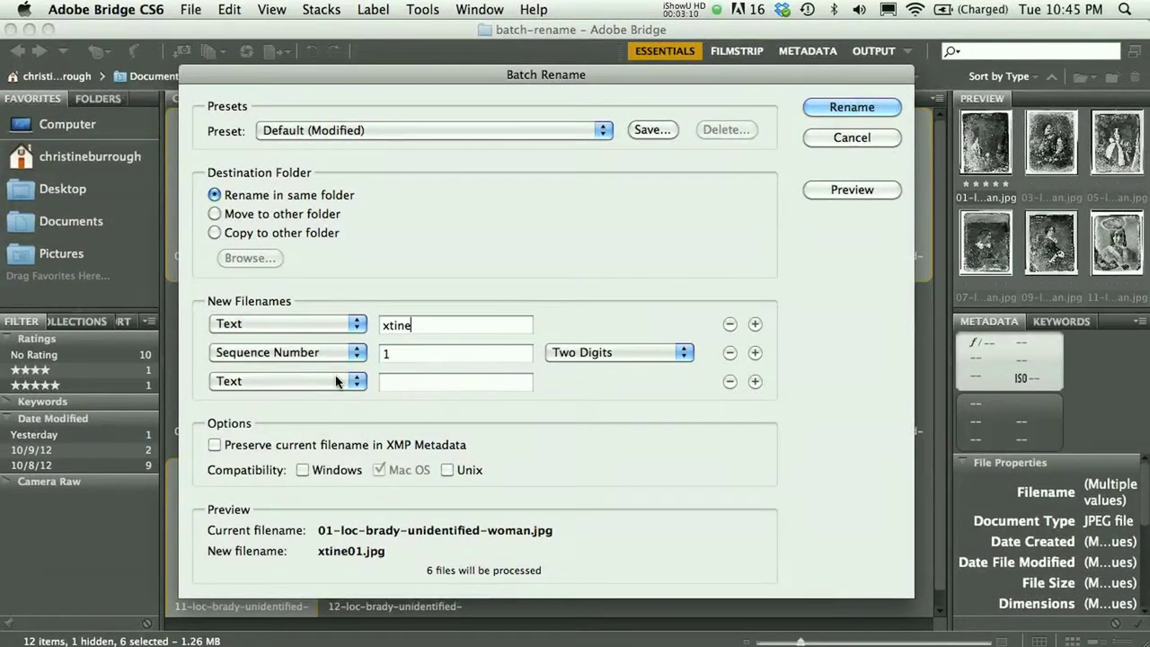
{"action": "type", "text": "mods"}
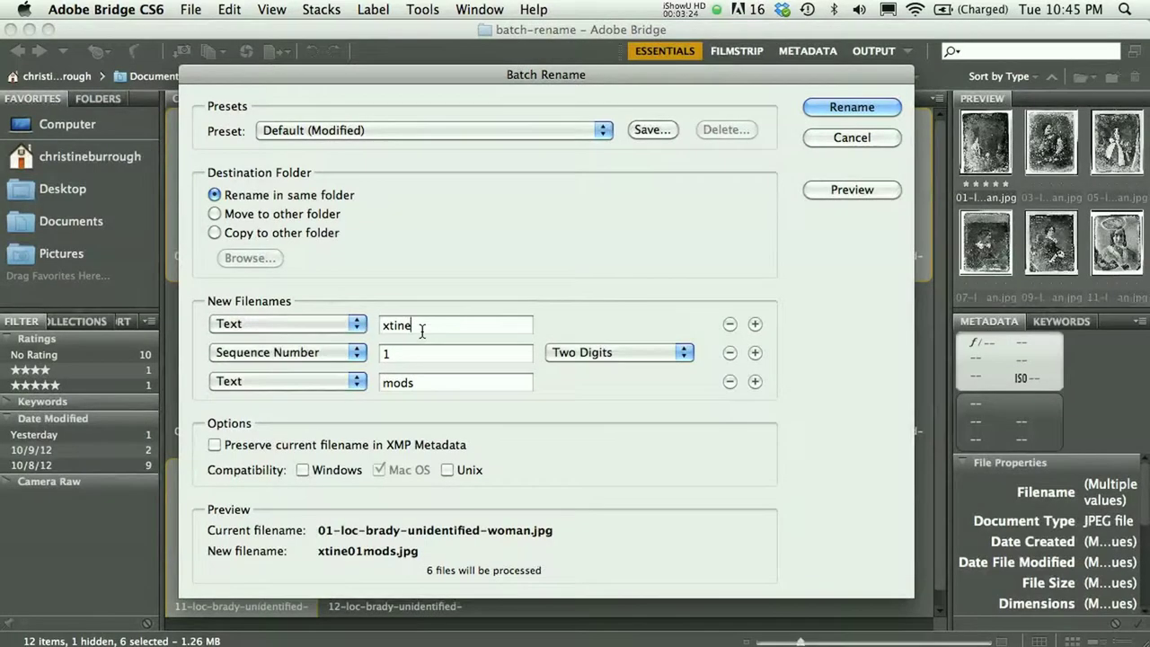
Add hyphens after xtine and before mods so the preview reads xtine-01-mods.jpg.
{"action": "type", "text": "-"}
{"action": "left_click", "coordinate": [424, 354]}
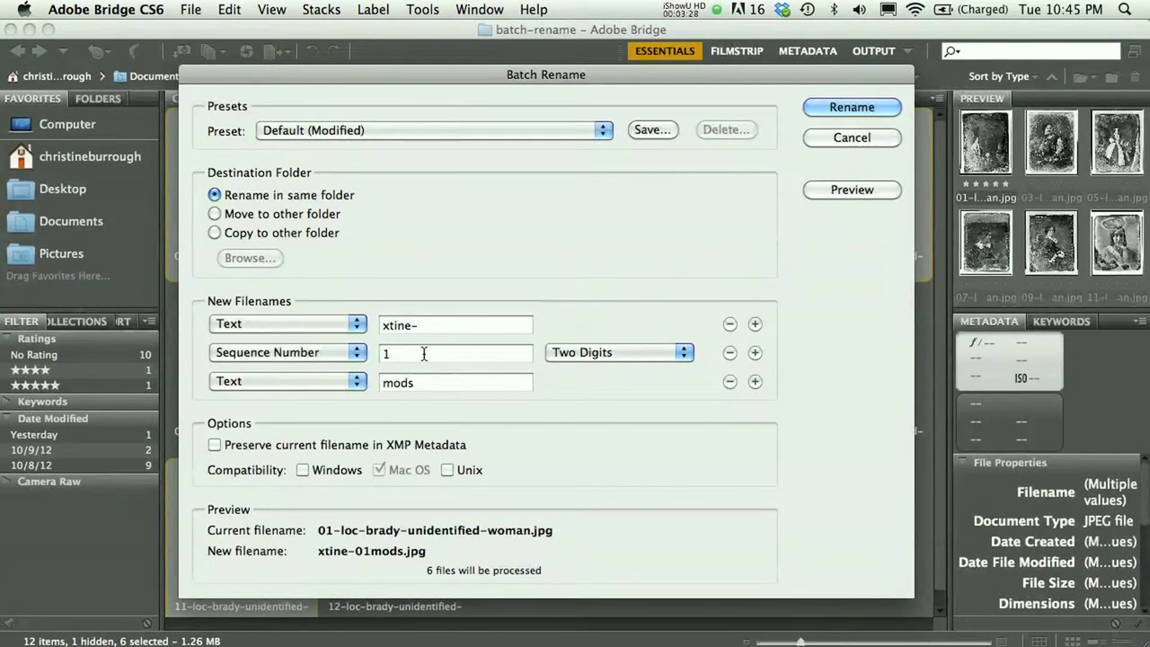
{"action": "left_click", "coordinate": [382, 384]}
{"action": "type", "text": "-"}
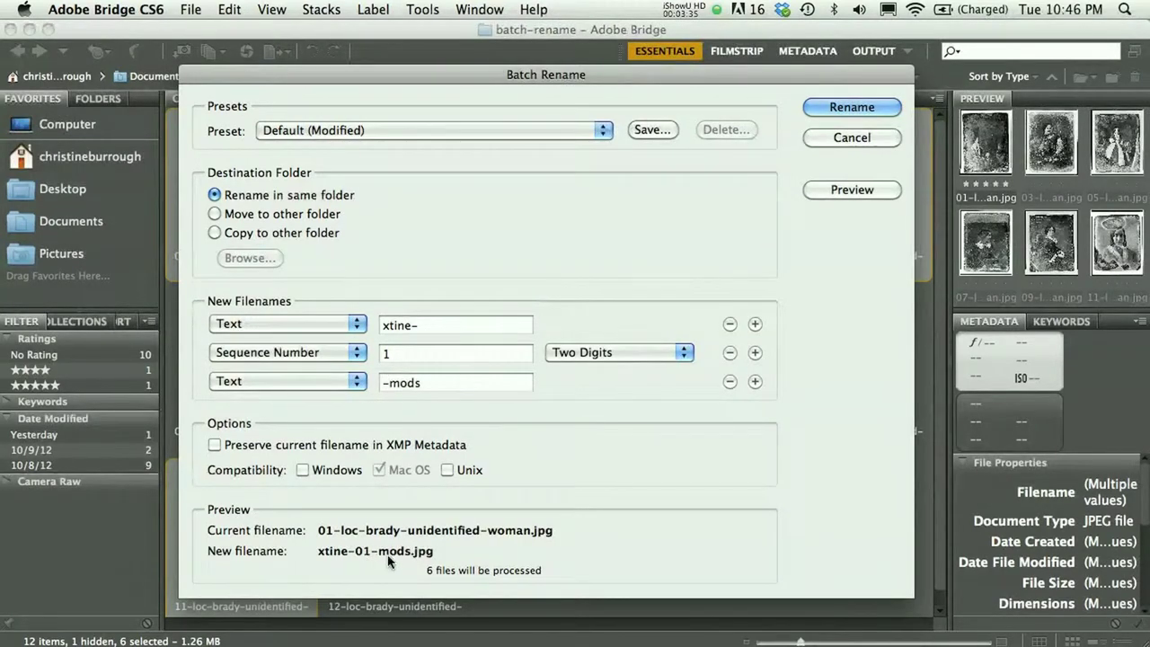
Remove the '-mods' name part so the preview reads xtine-01.jpg.
{"action": "left_click", "coordinate": [730, 382]}
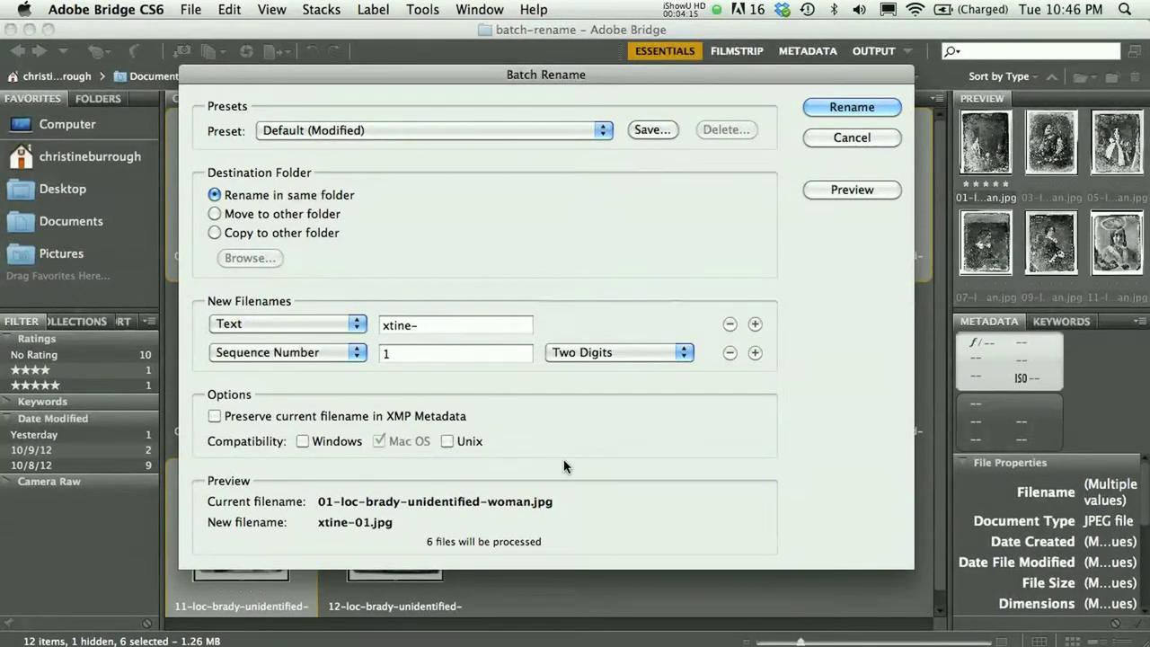
Rename the six photos to xtine-01.jpg through xtine-06.jpg, deselect them, and reveal the folder in Finder.
{"action": "left_click", "coordinate": [827, 106]}
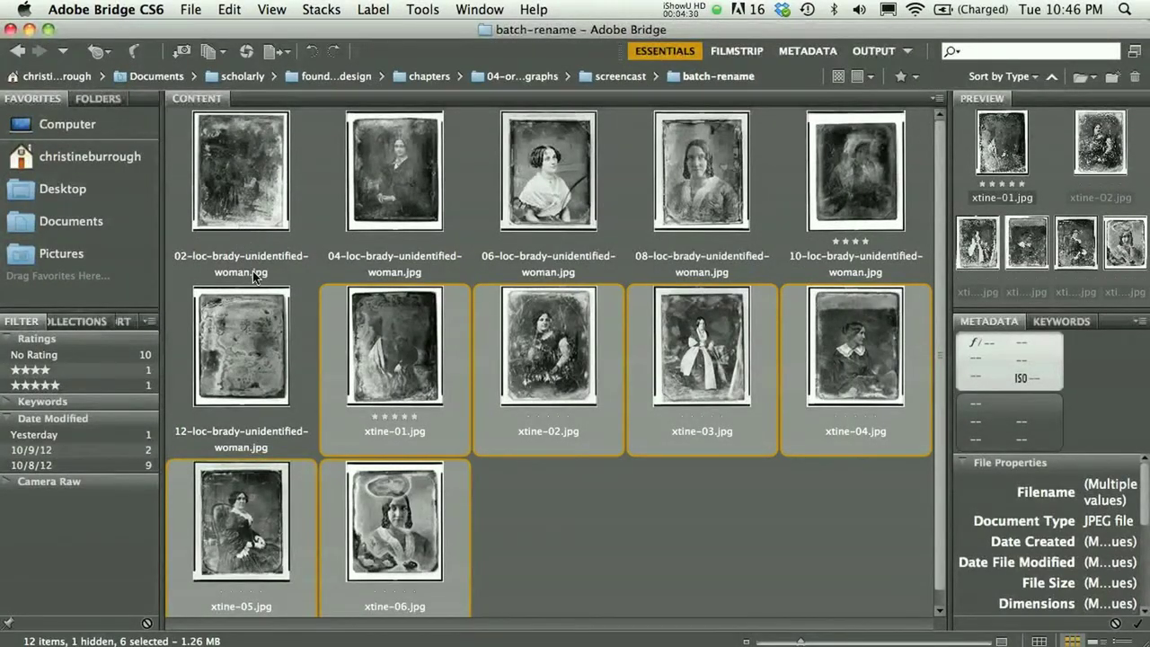
{"action": "left_click", "coordinate": [579, 533]}
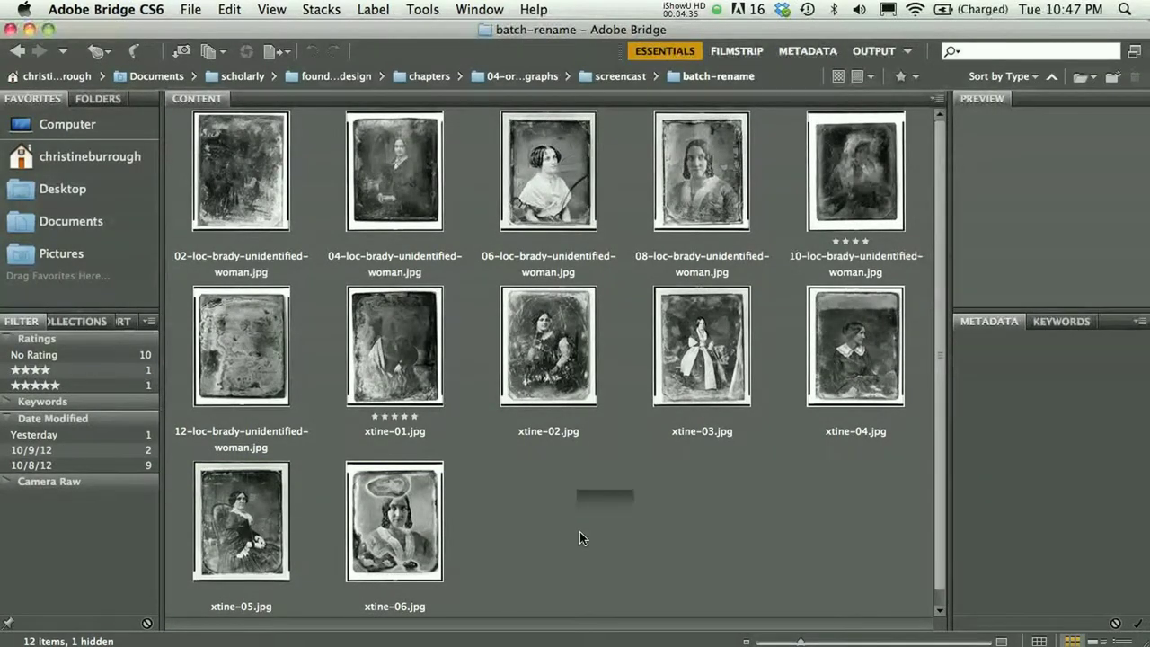
{"action": "key", "text": "super+r"}
{"action": "double_click", "coordinate": [467, 235]}
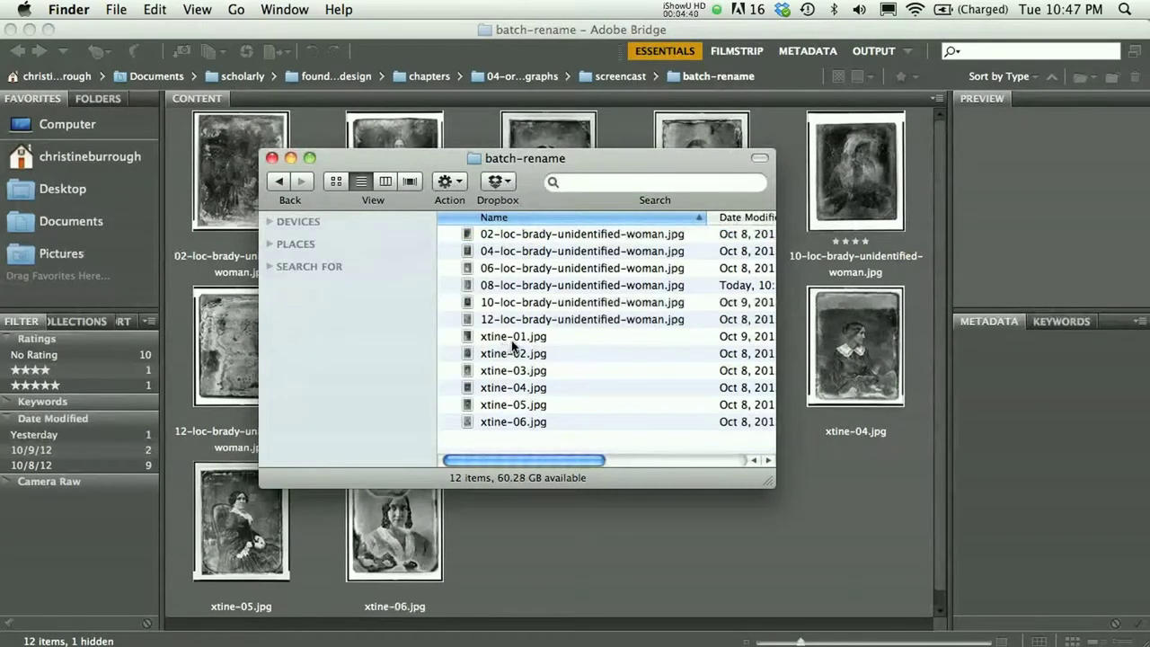
{"action": "key", "text": "Down"}
{"action": "key", "text": "Down"}
{"action": "key", "text": "Down"}
{"action": "key", "text": "Down"}
{"action": "key", "text": "Down"}
{"action": "key", "text": "Down"}
{"action": "key", "text": "Down"}
{"action": "key", "text": "Down"}
{"action": "key", "text": "Down"}
{"action": "key", "text": "Down"}
{"action": "key", "text": "Down"}
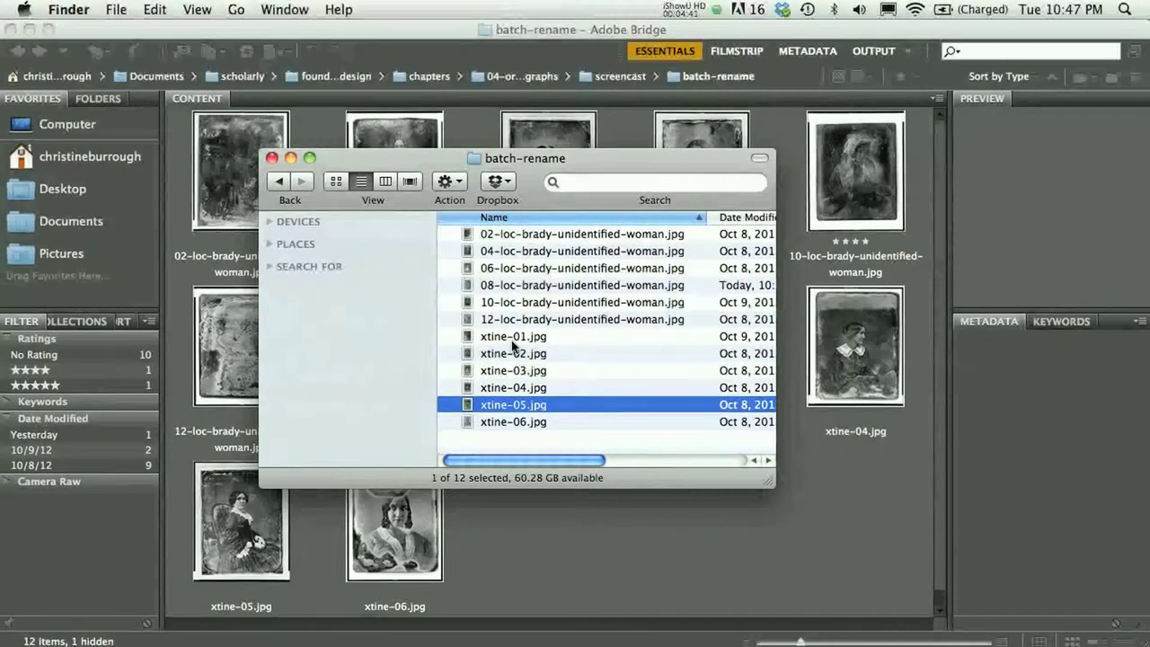
{"action": "key", "text": "Down"}
{"action": "left_click", "coordinate": [503, 572]}
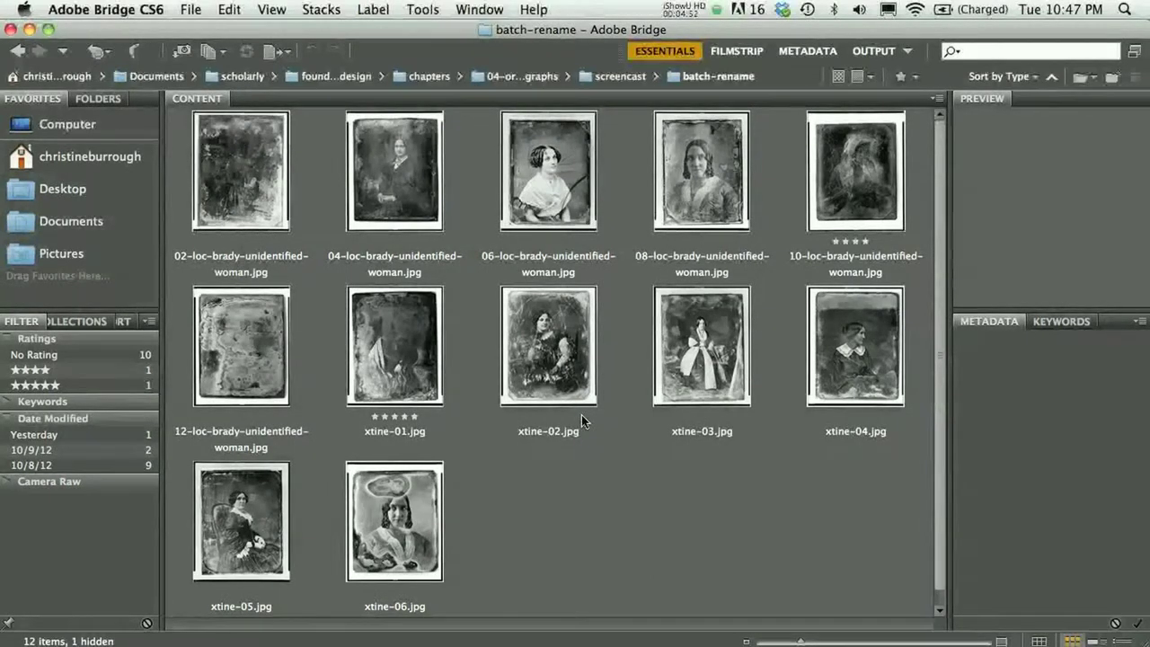
Rate xtine-06.jpg five stars and xtine-03.jpg four stars.
{"action": "left_click", "coordinate": [395, 542]}
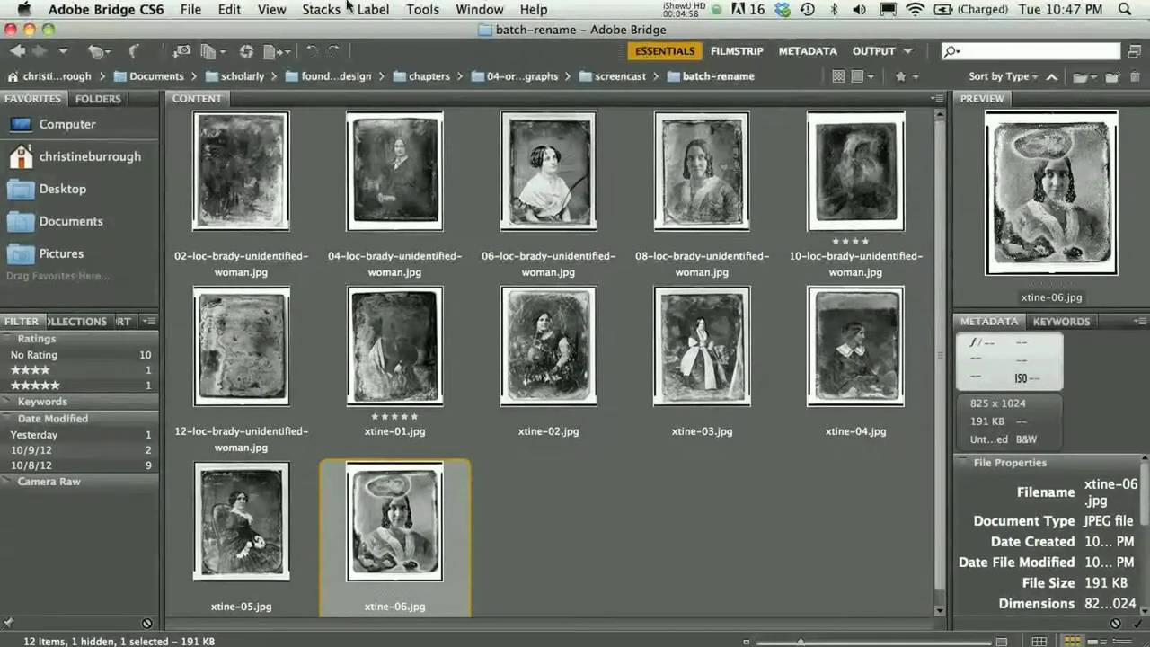
{"action": "left_click", "coordinate": [373, 9]}
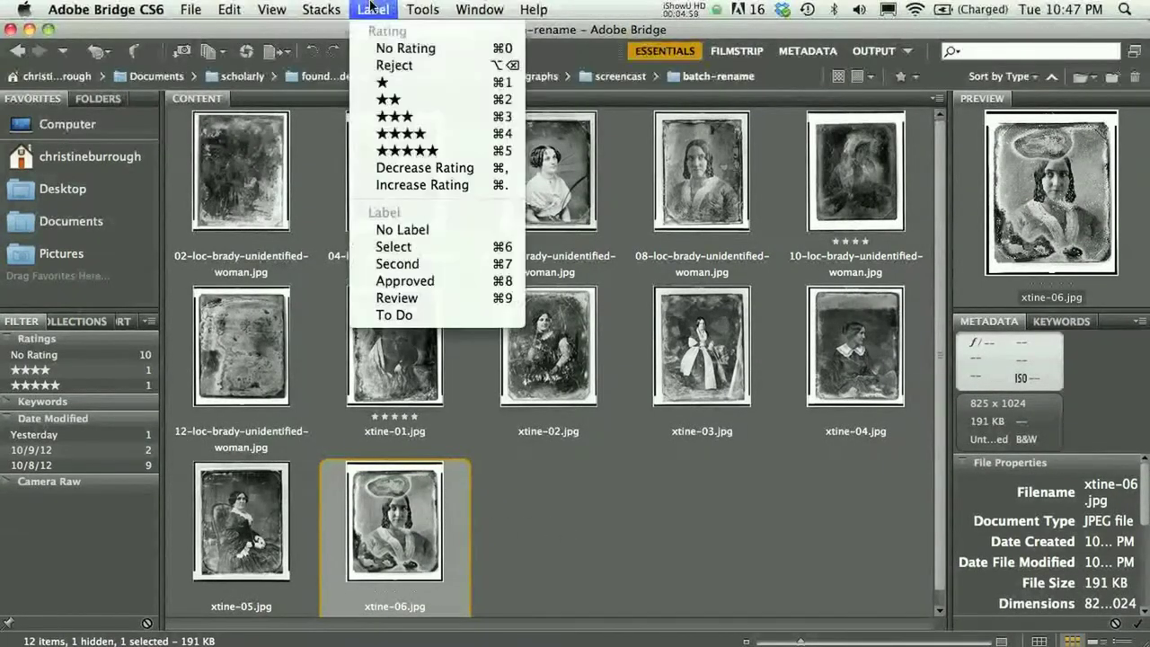
{"action": "left_click", "coordinate": [417, 151]}
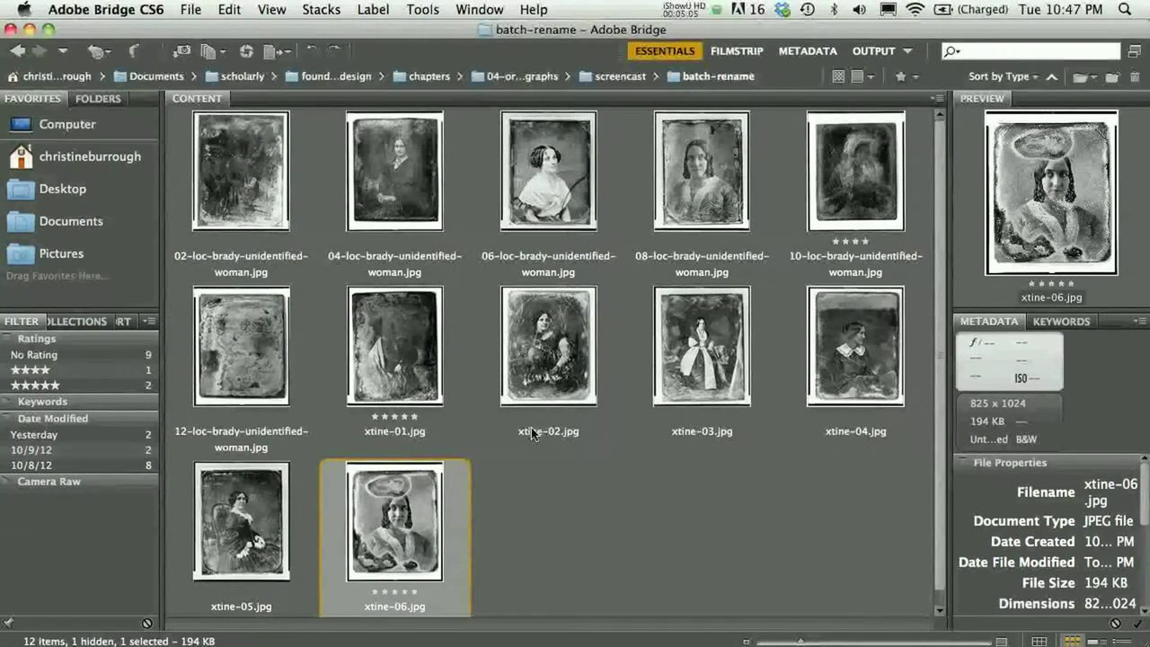
{"action": "left_click", "coordinate": [687, 359]}
{"action": "left_click", "coordinate": [370, 8]}
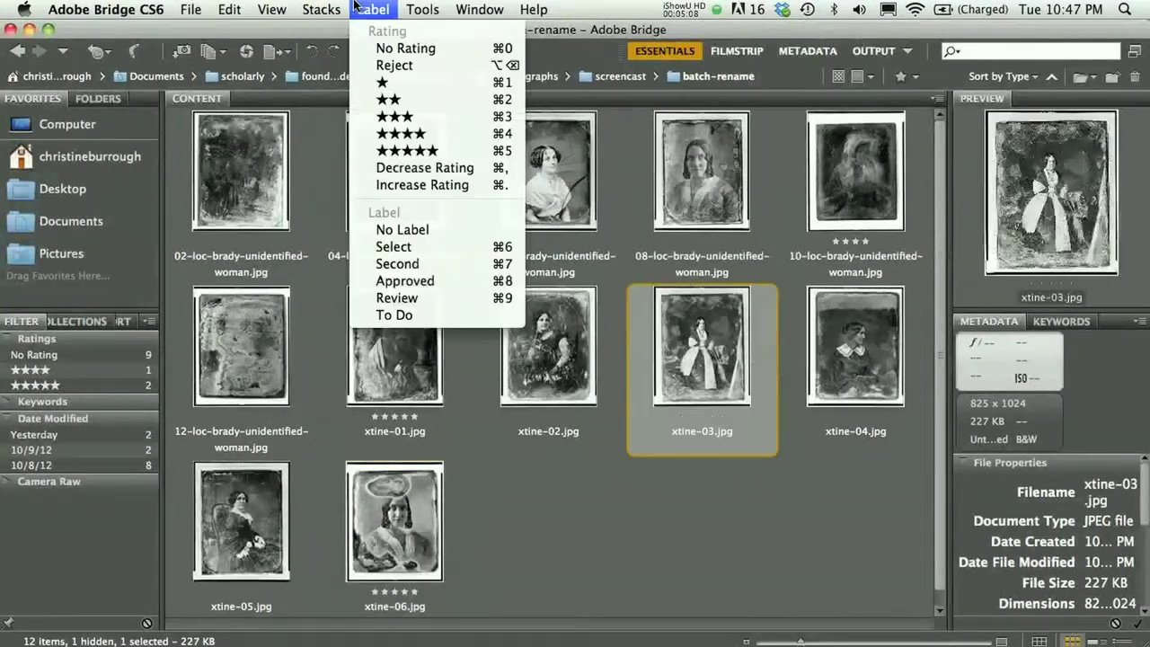
{"action": "left_click", "coordinate": [383, 131]}
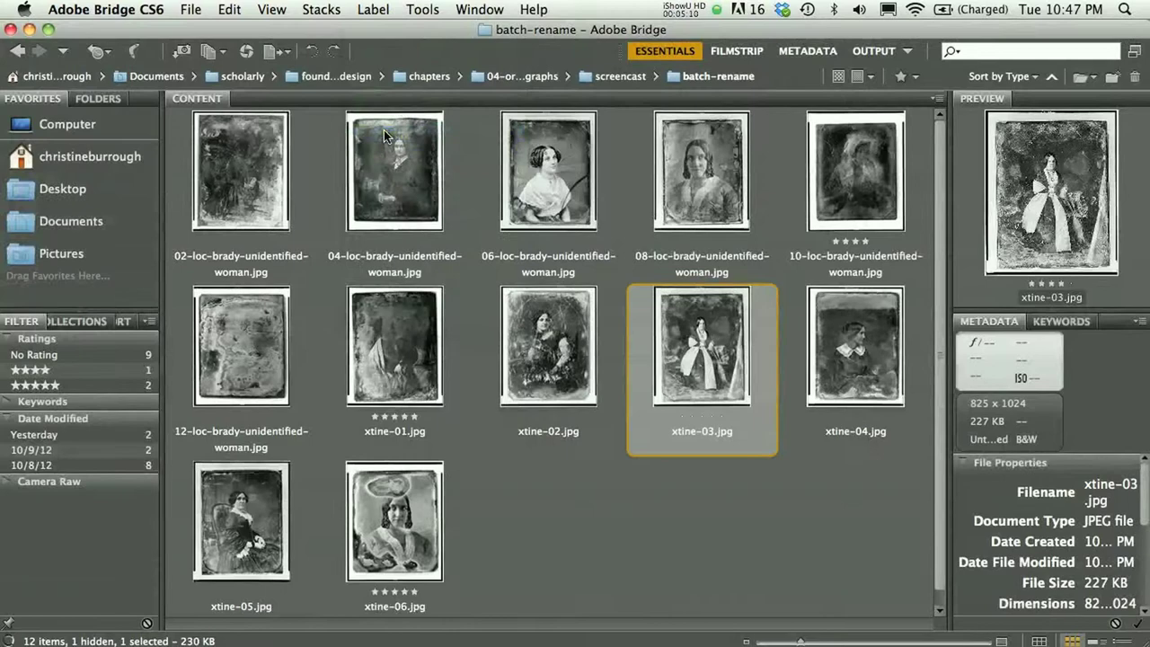
Give the 12-loc-brady-unidentified-woman.jpg photo a one-star rating.
{"action": "left_click", "coordinate": [266, 328]}
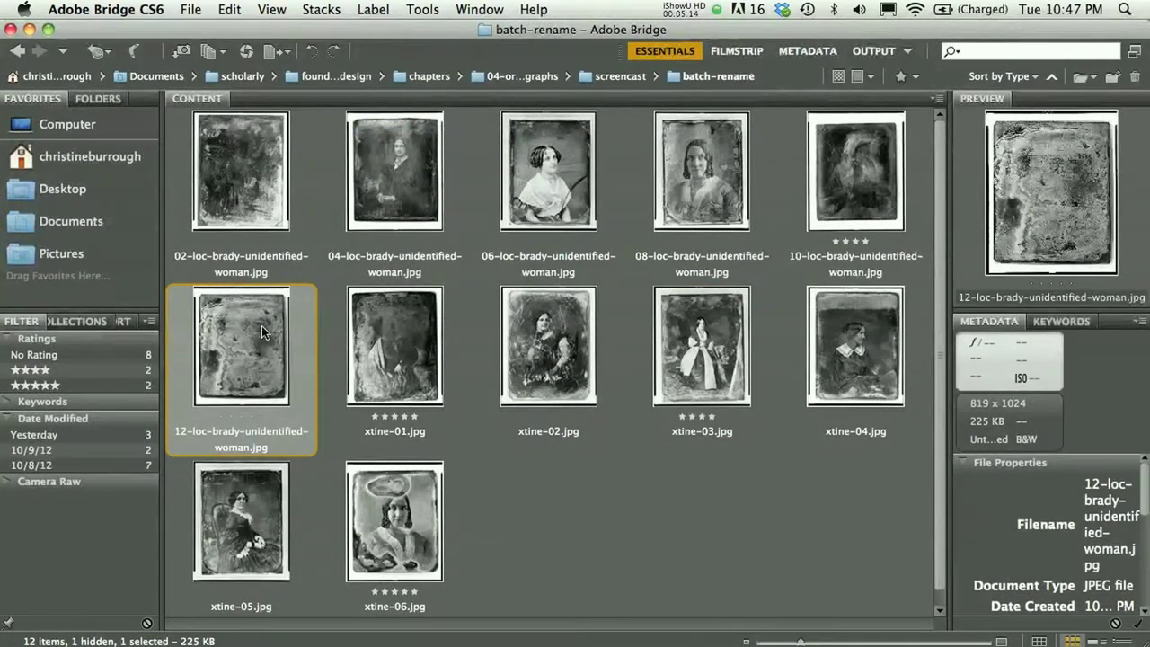
{"action": "key", "text": "super+1"}
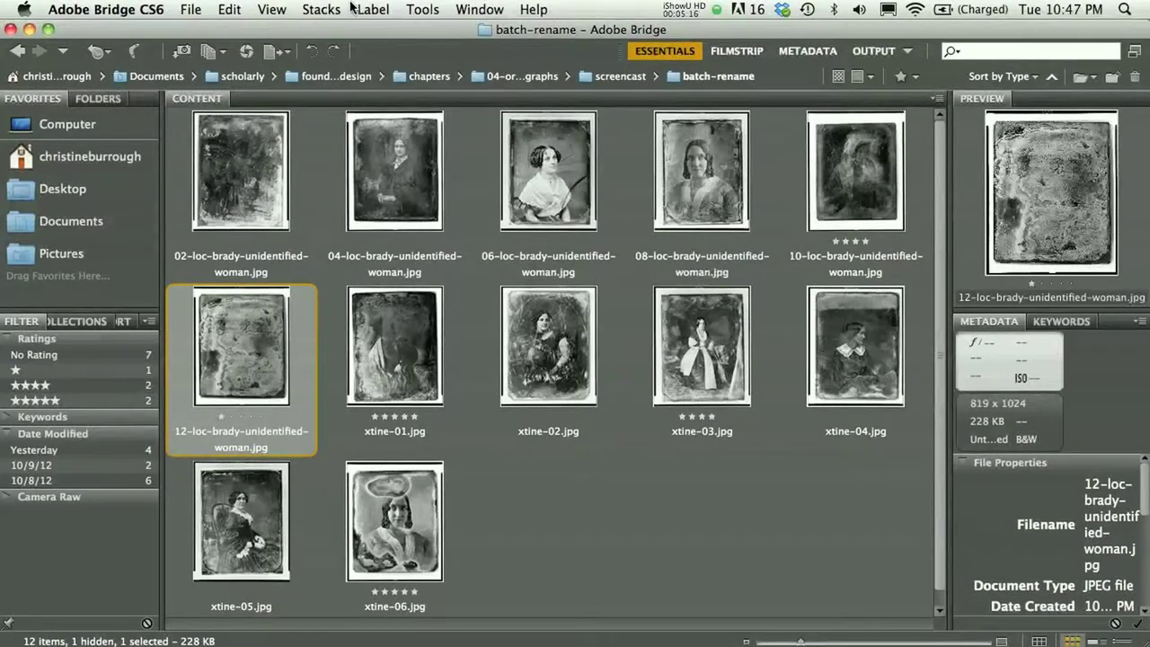
{"action": "left_click", "coordinate": [353, 8]}
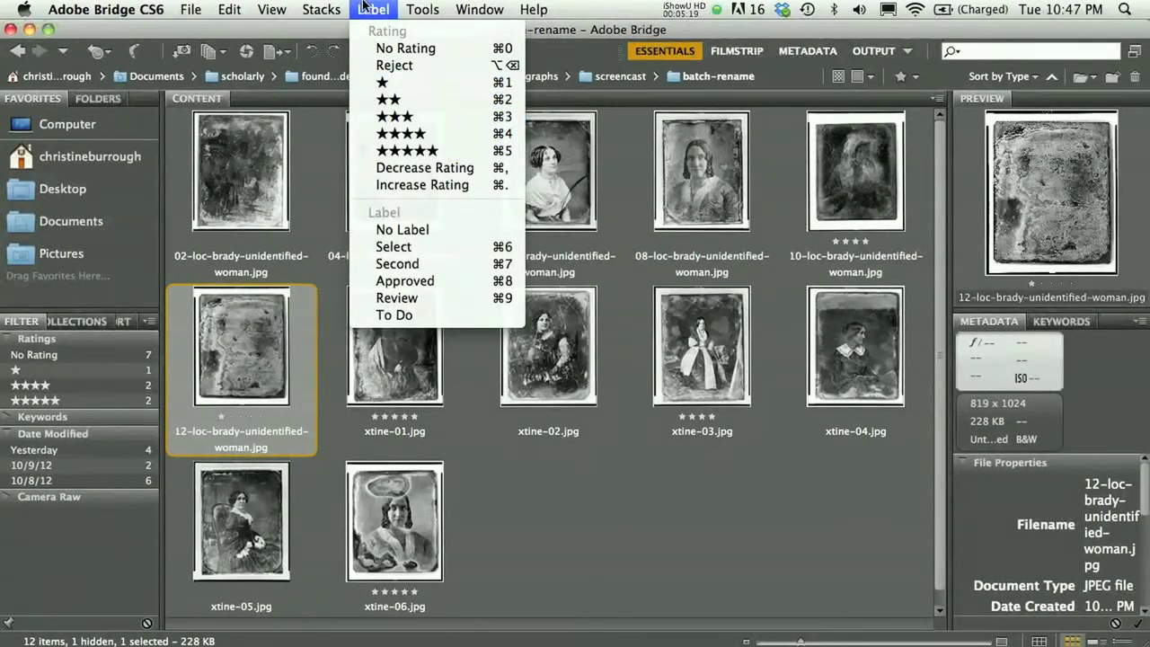
{"action": "mouse_move", "coordinate": [346, 7]}
Rate the 06, 08 and 10-loc photos three stars, then filter to five-star photos only.
{"action": "left_click", "coordinate": [548, 170]}
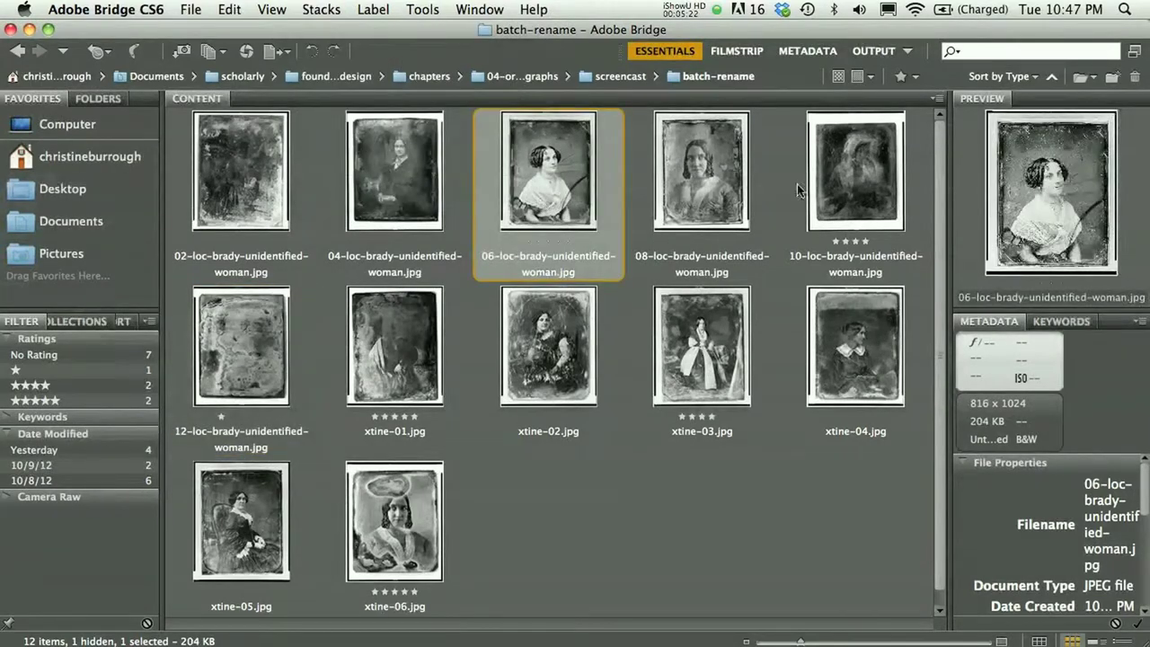
{"action": "left_click", "coordinate": [859, 179], "text": "shift"}
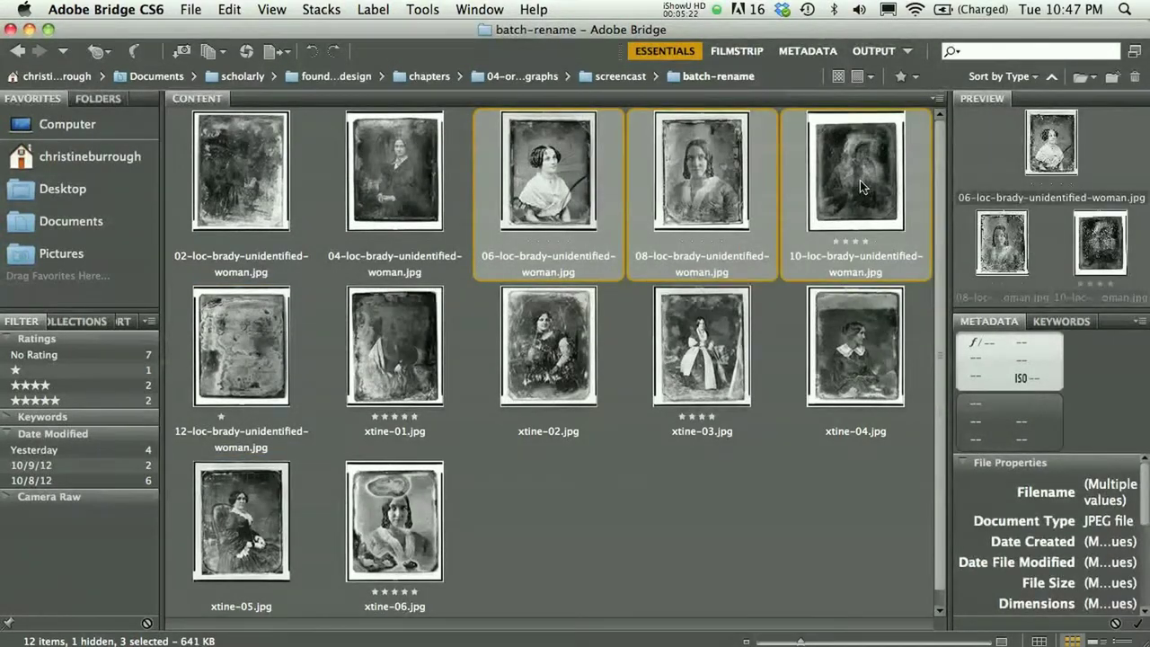
{"action": "key", "text": "super+3"}
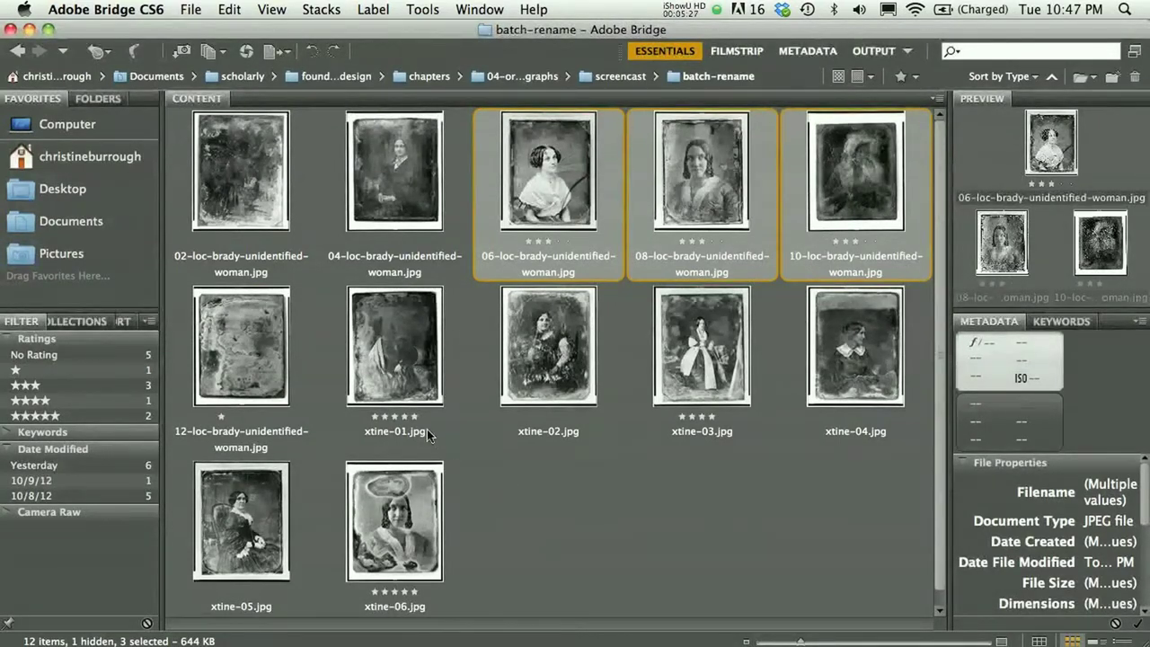
{"action": "key", "text": "super+shift+a"}
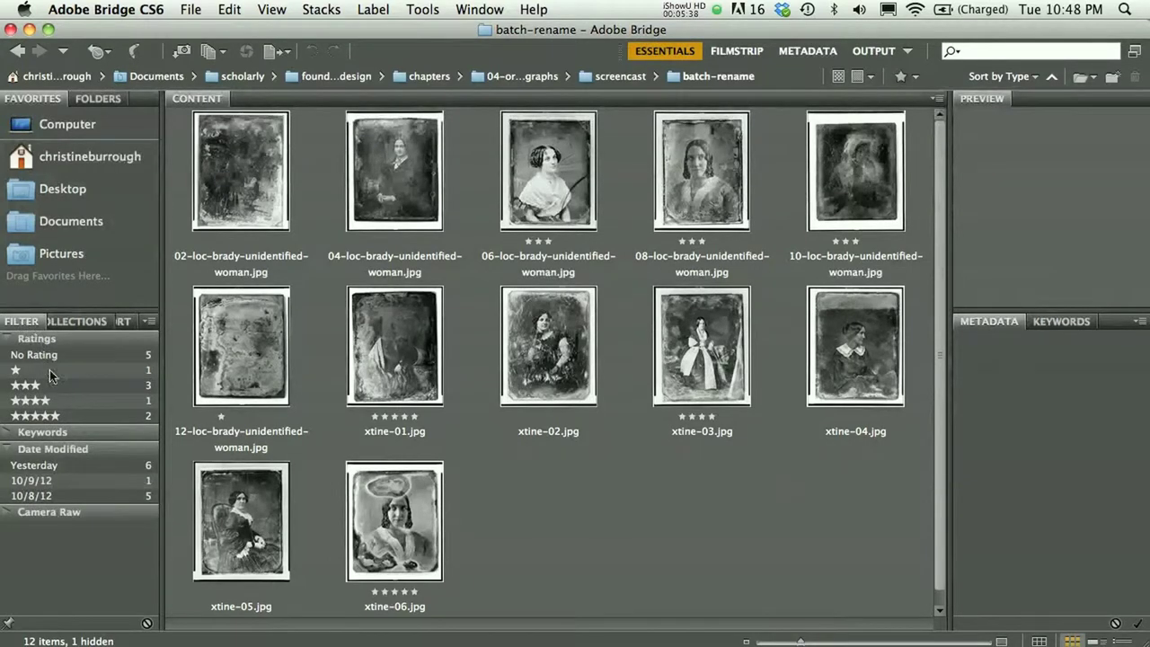
{"action": "left_click", "coordinate": [36, 415]}
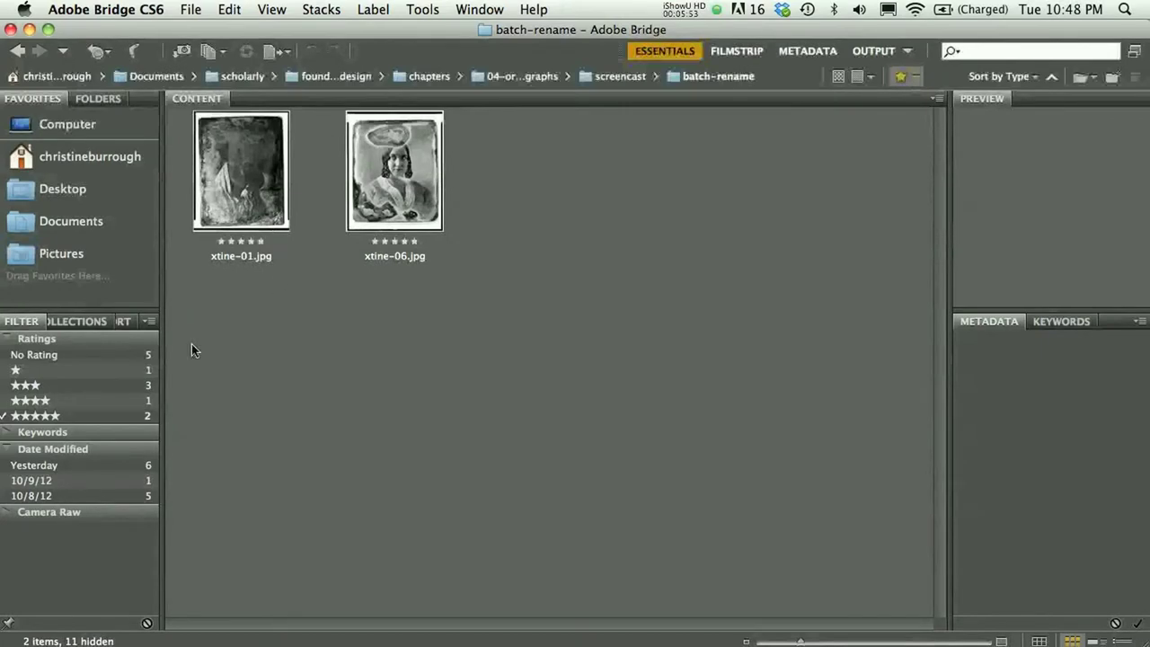
Add unrated, one-, three- and four-star photos to the five-star rating filter.
{"action": "key", "text": "super+r"}
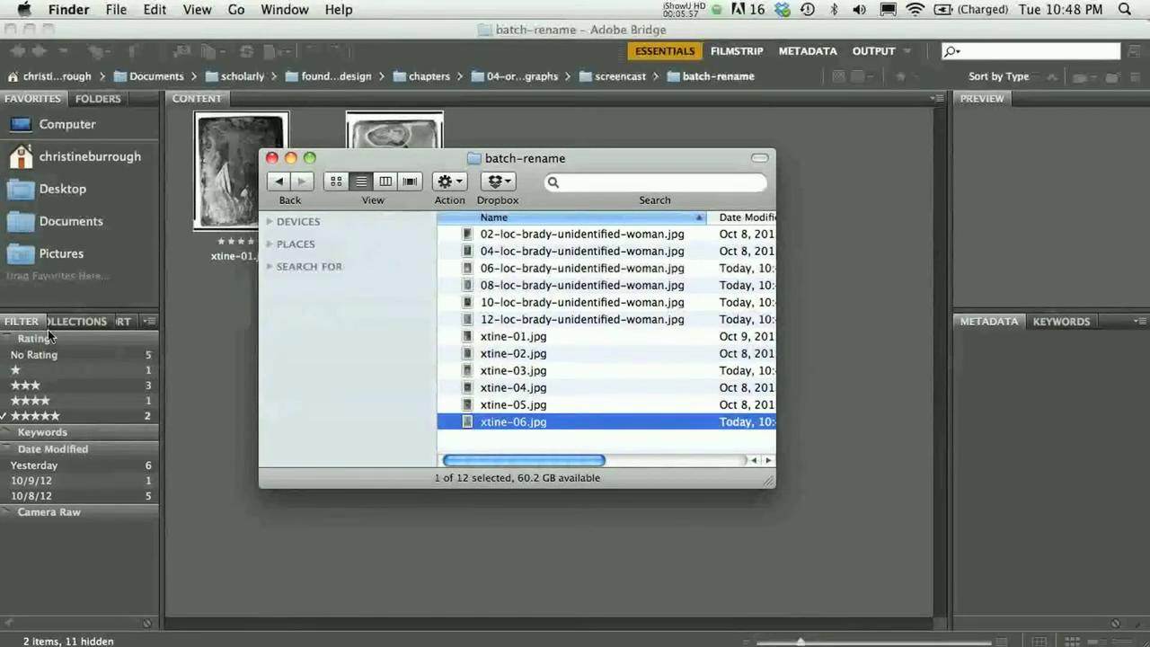
{"action": "left_click", "coordinate": [16, 355]}
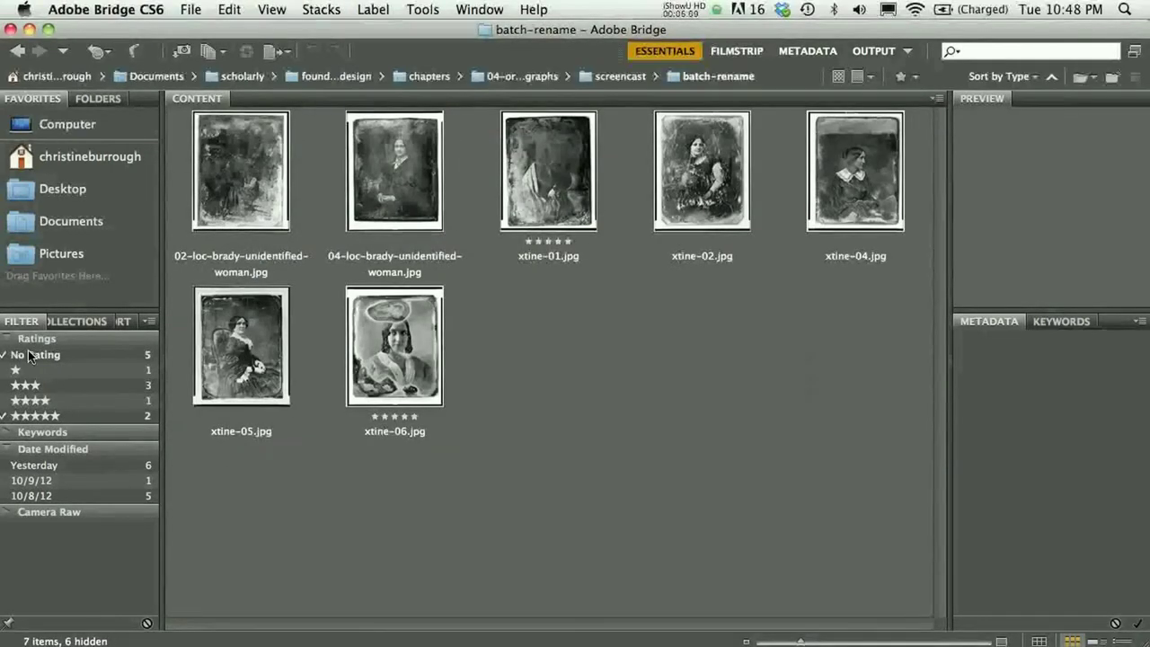
{"action": "left_click", "coordinate": [18, 371]}
{"action": "left_click", "coordinate": [25, 384]}
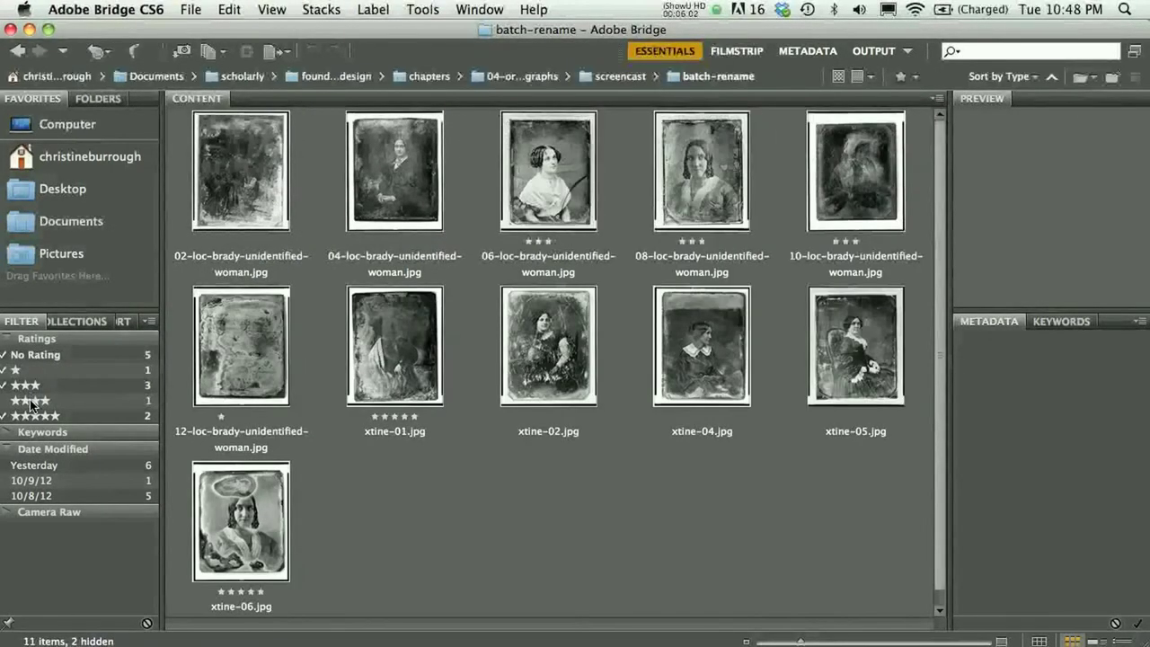
{"action": "left_click", "coordinate": [30, 401]}
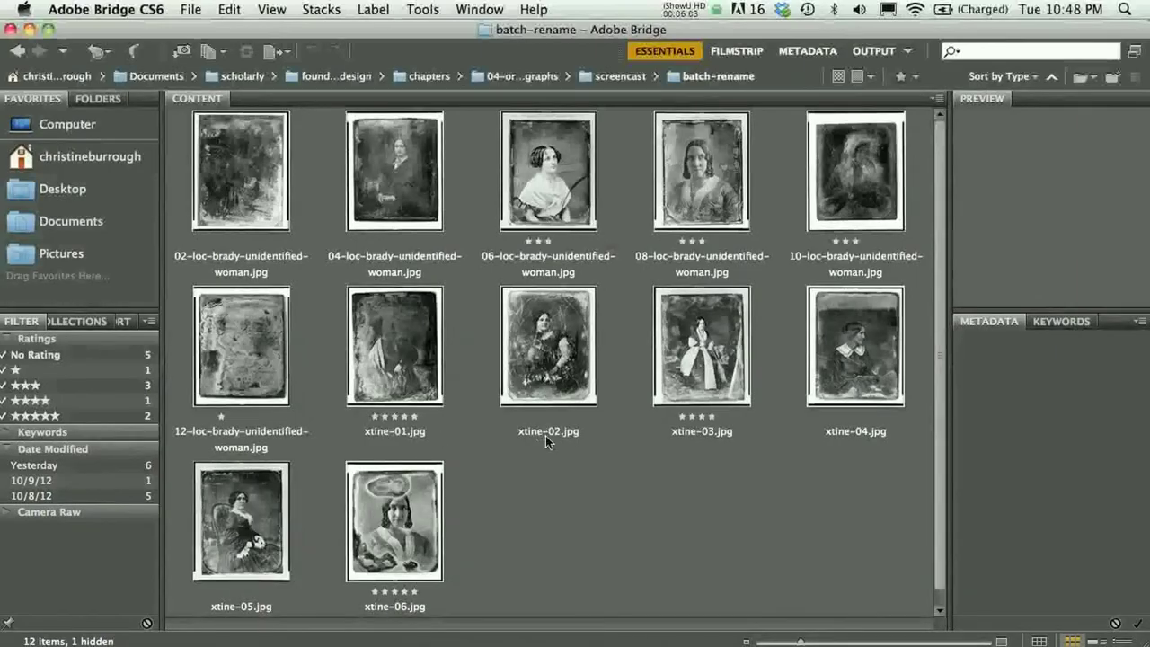